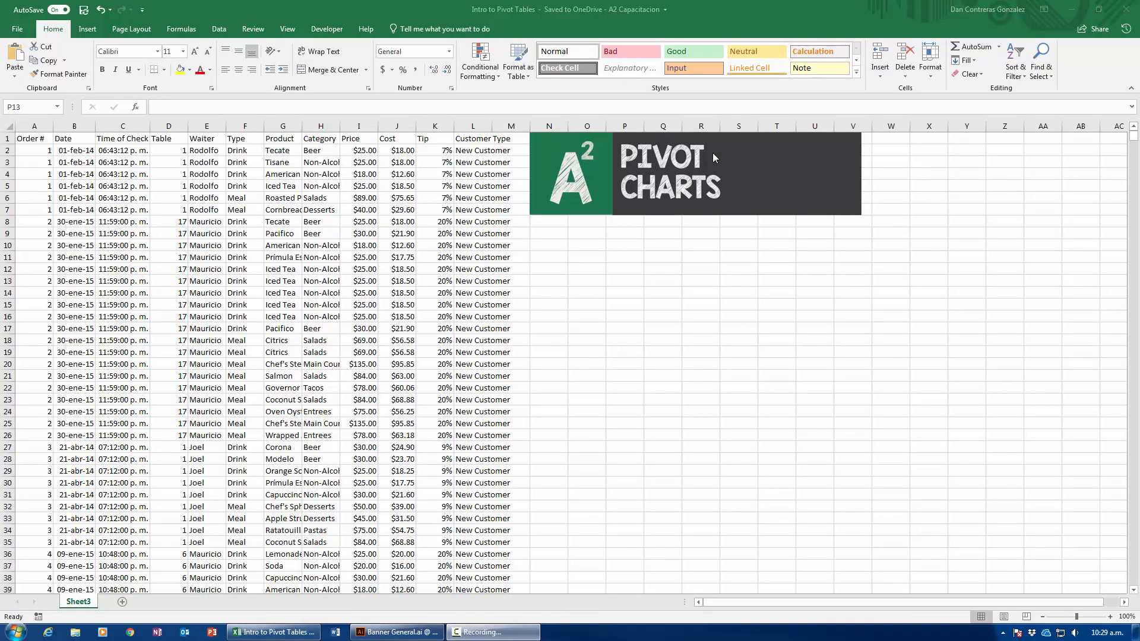
Move the Pivot Charts banner picture right by about one column so its edge sits near column O.
click(454, 179)
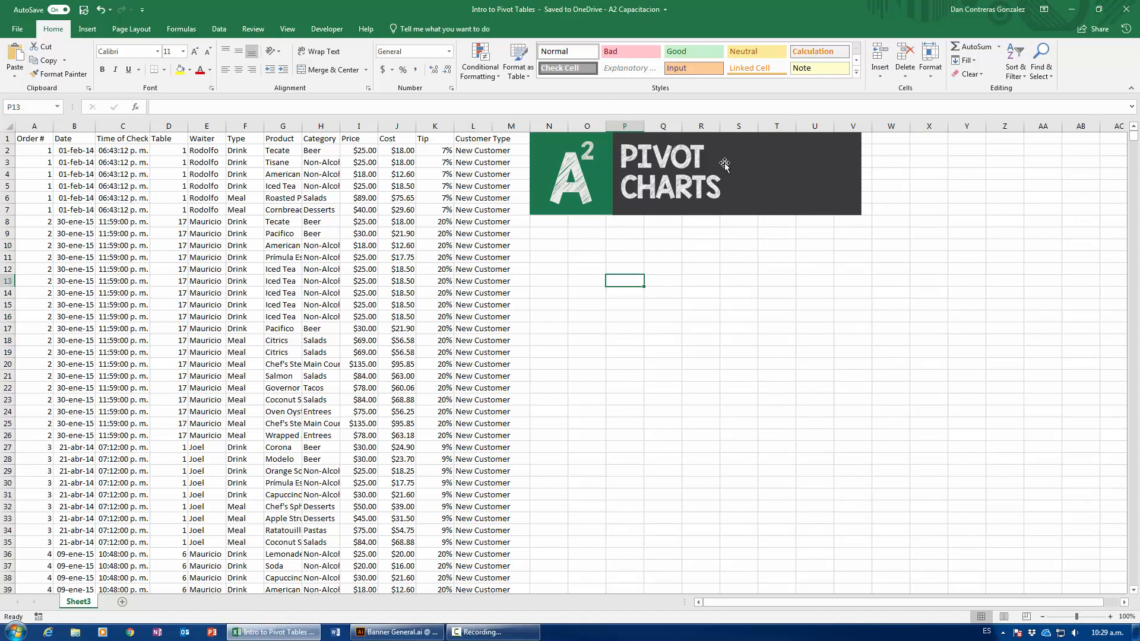
click(298, 260)
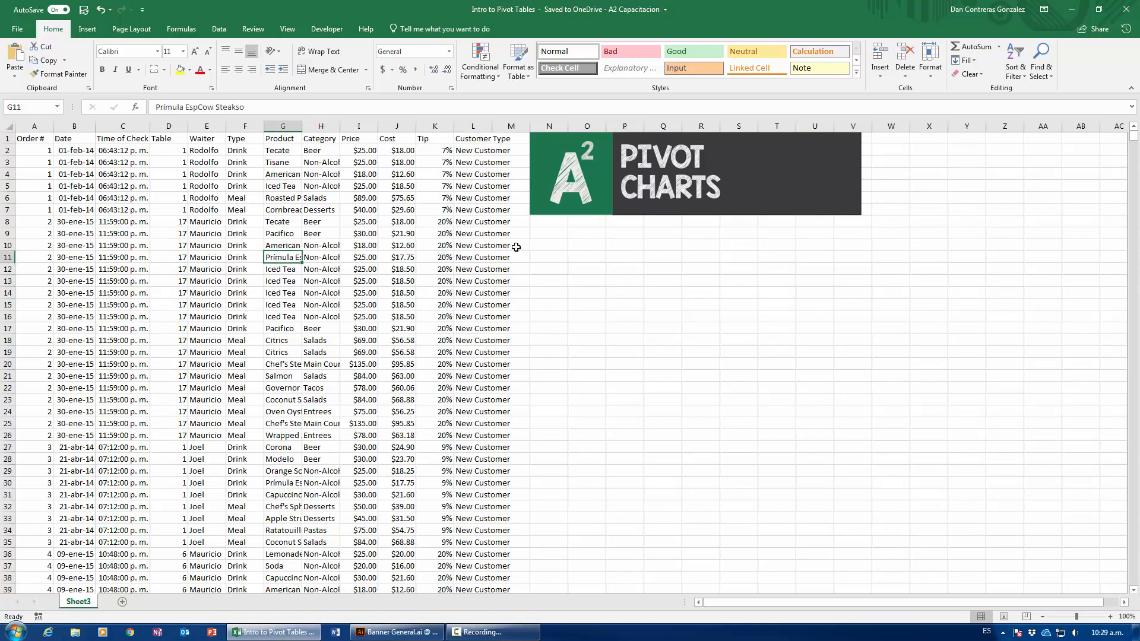
drag(579, 198, 615, 197)
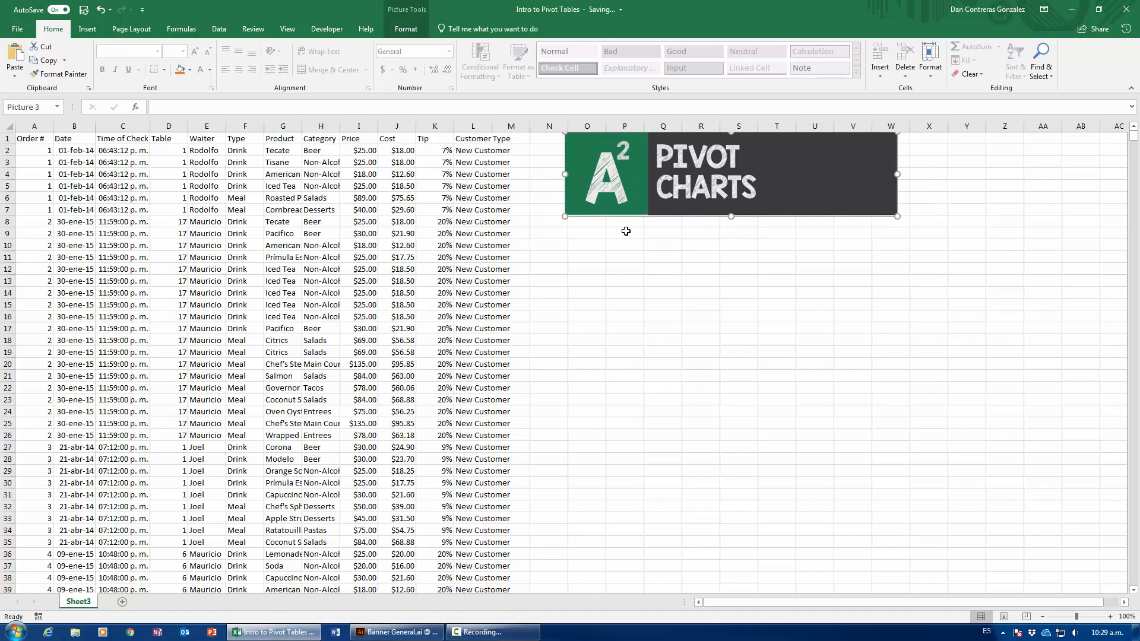
Examine the header row, the first record and the extent of the Category and Price columns in the order data.
click(321, 245)
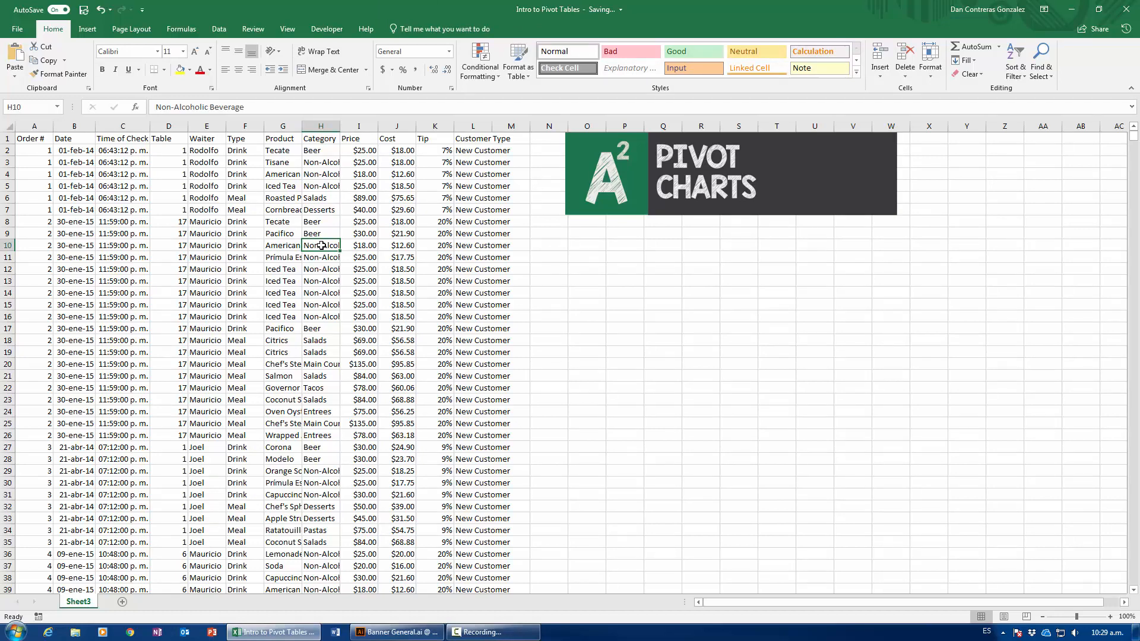
key(ctrl+Down)
key(ctrl+Up)
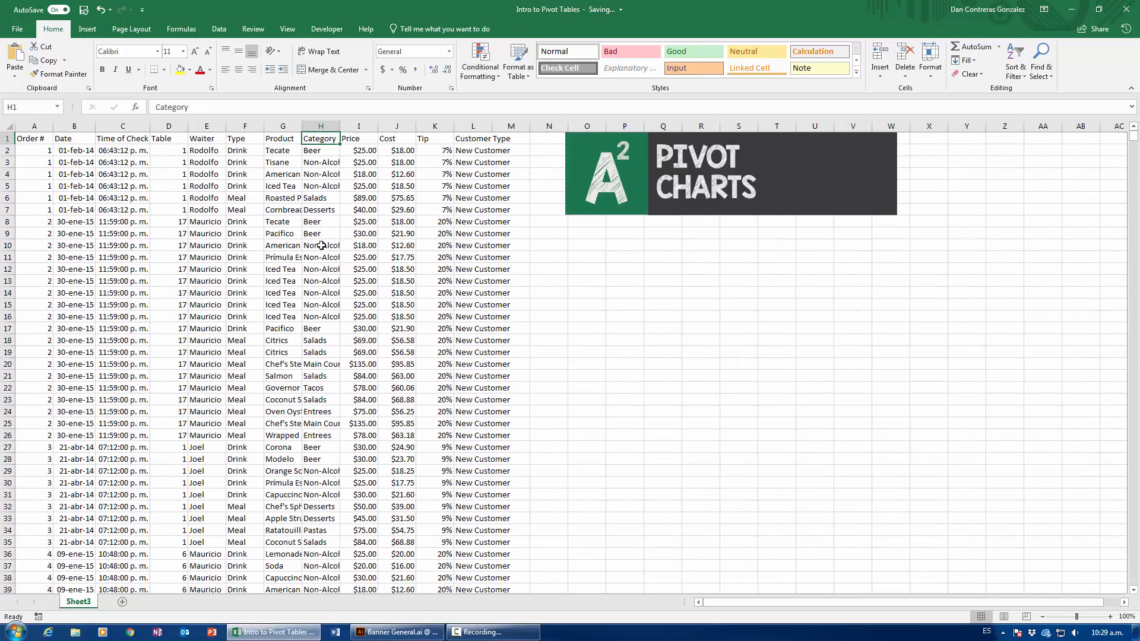
drag(47, 151, 480, 146)
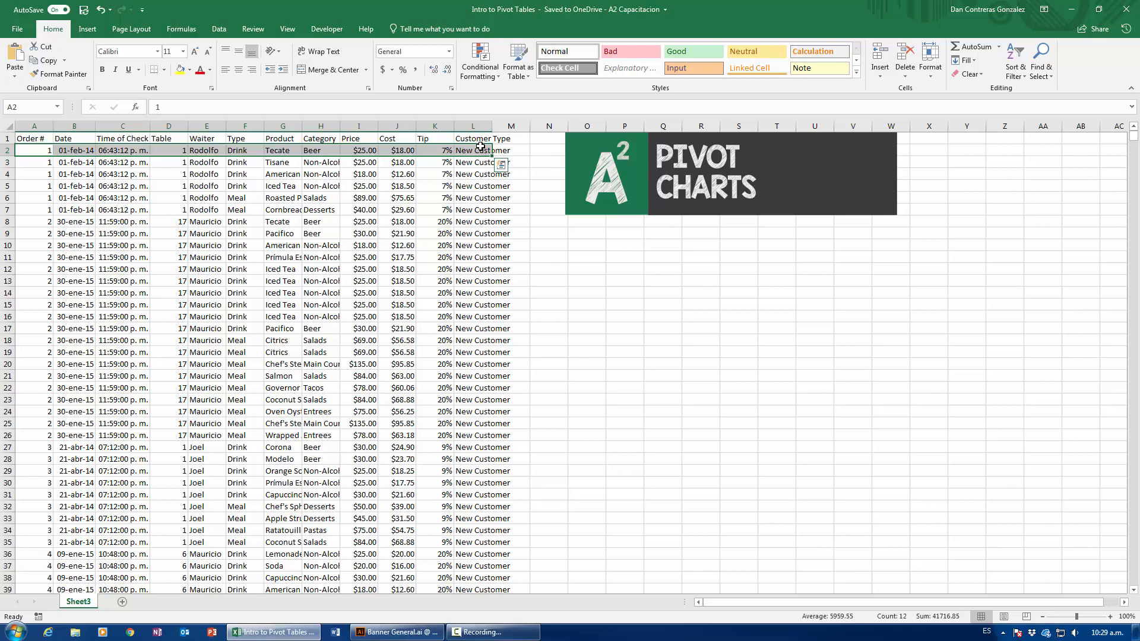
click(378, 151)
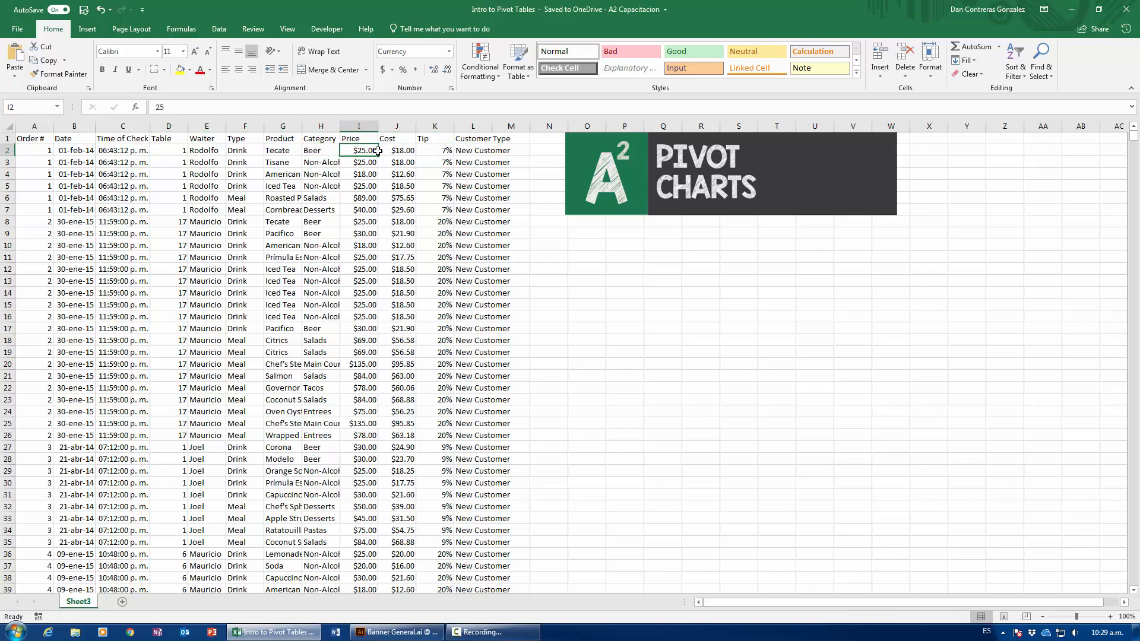
key(ctrl+Down)
key(ctrl+Up)
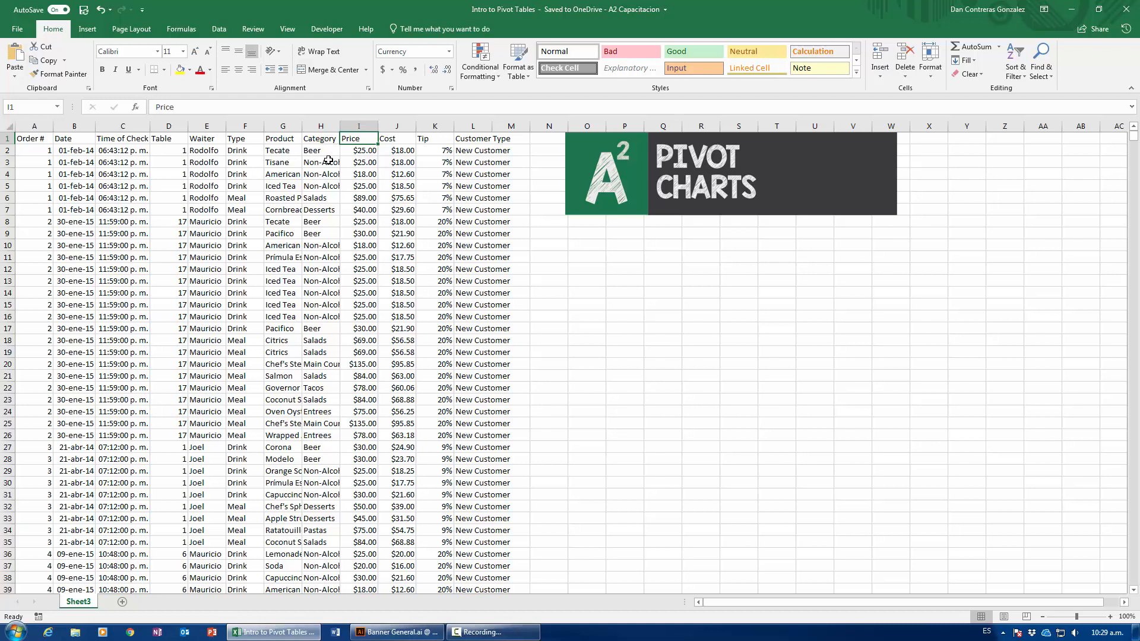
click(364, 127)
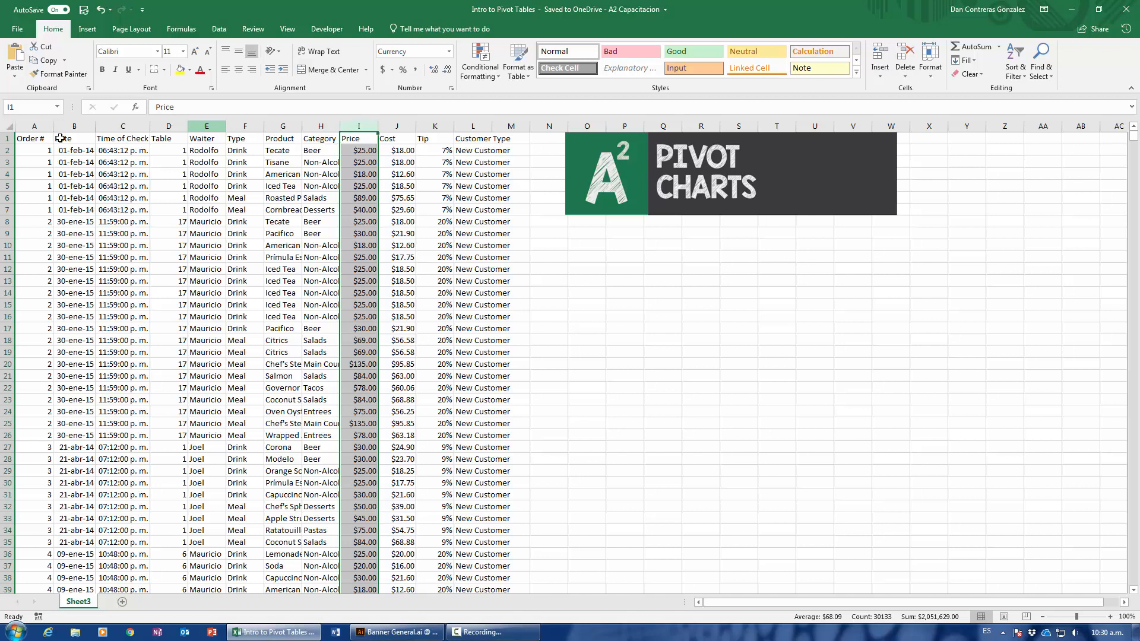
drag(33, 139, 490, 143)
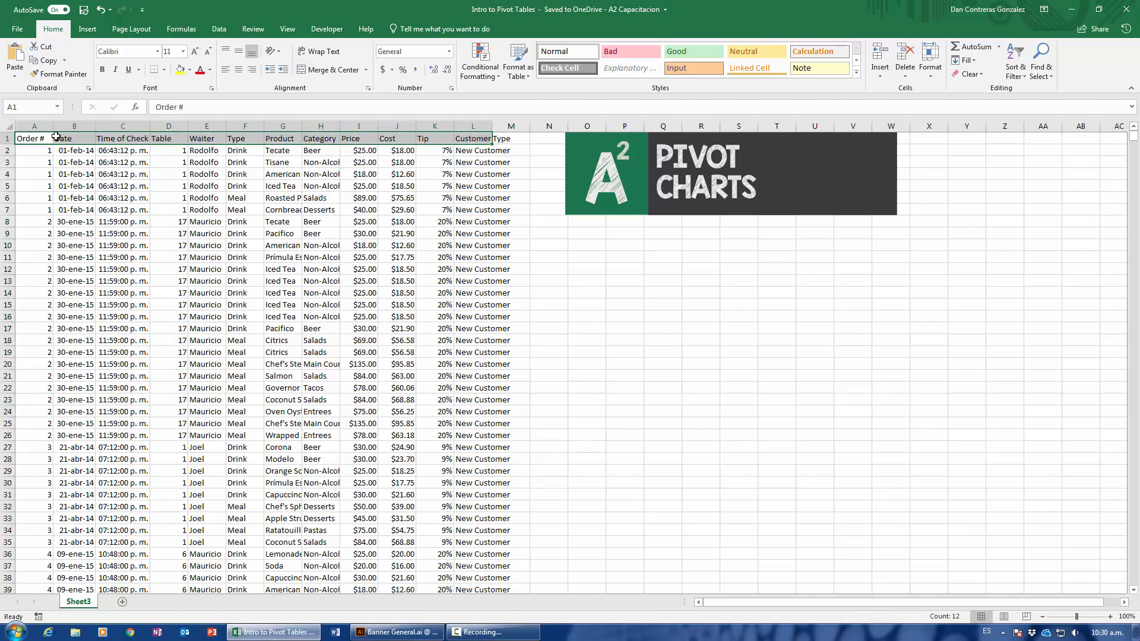
Browse the Category entries down to the last record and check the extent of the Order # column from cell A1.
click(320, 150)
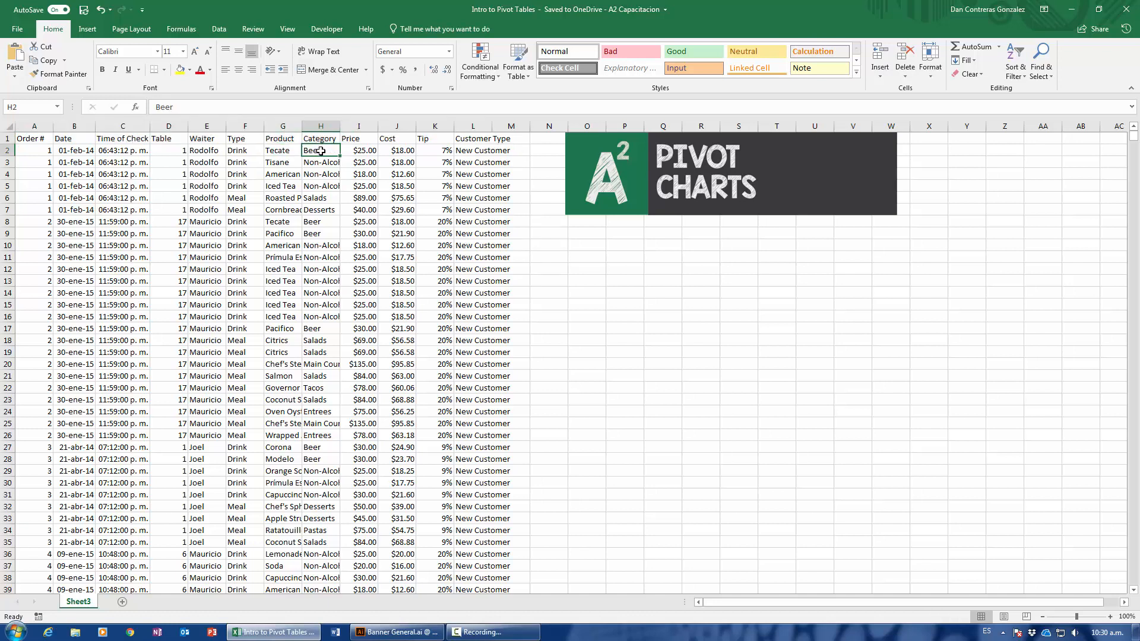
key(Down)
key(Down)
key(Down)
key(Down)
key(Down)
key(Down)
key(Down)
key(Down)
key(Down)
key(Down)
key(Down)
key(Down)
key(Down)
key(Down)
key(Down)
key(Down)
key(Down)
key(Down)
key(Down)
key(Down)
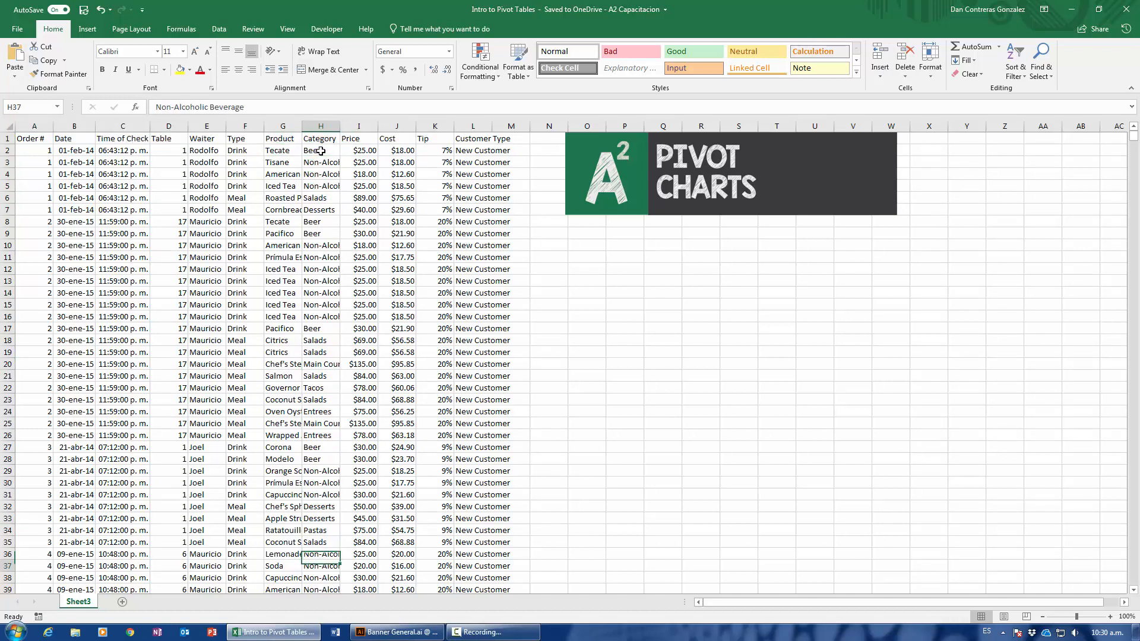
key(Down)
key(Down)
key(Down)
key(Down)
key(Down)
key(Down)
key(Down)
key(Down)
key(Down)
key(Down)
key(Down)
key(Down)
key(Down)
key(Down)
key(Down)
key(Down)
key(Down)
key(Down)
key(Down)
key(Down)
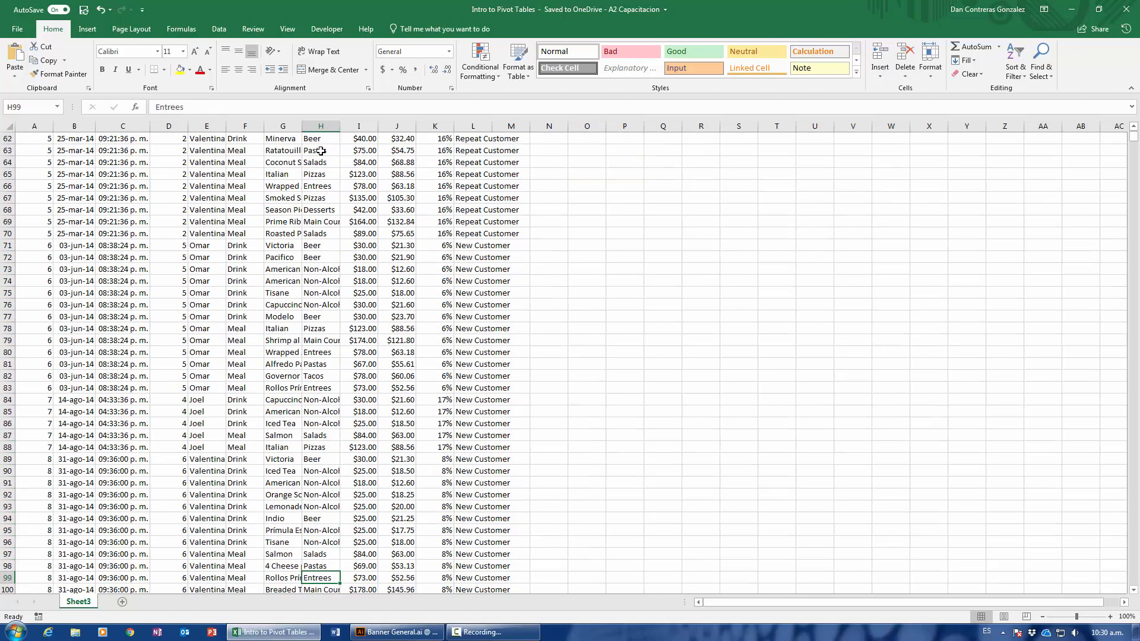
key(Down)
key(Down)
key(Down)
key(Down)
key(Down)
key(Down)
key(Down)
key(Down)
key(Down)
key(Down)
key(Down)
key(Down)
key(Down)
key(Down)
key(Down)
key(Down)
key(Down)
key(Down)
key(Down)
key(Down)
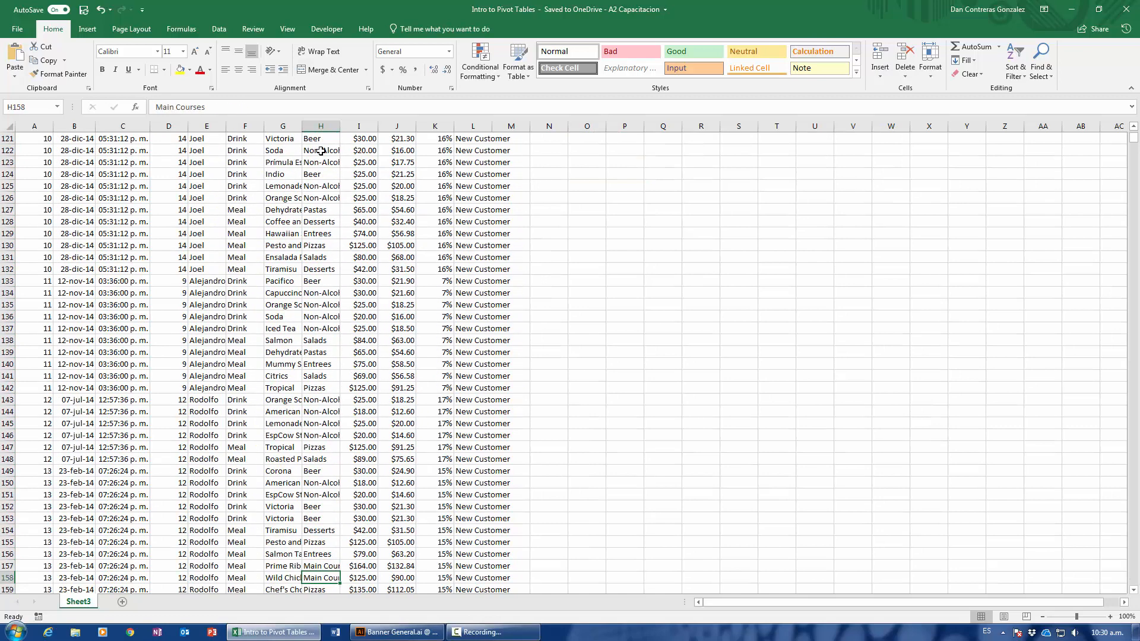
key(Down)
key(Down)
key(Down)
key(Down)
key(Down)
key(Down)
key(Down)
key(Down)
key(Down)
key(Down)
key(Down)
key(Down)
key(Down)
key(Down)
key(Down)
key(Down)
key(Down)
key(Down)
key(Down)
key(Down)
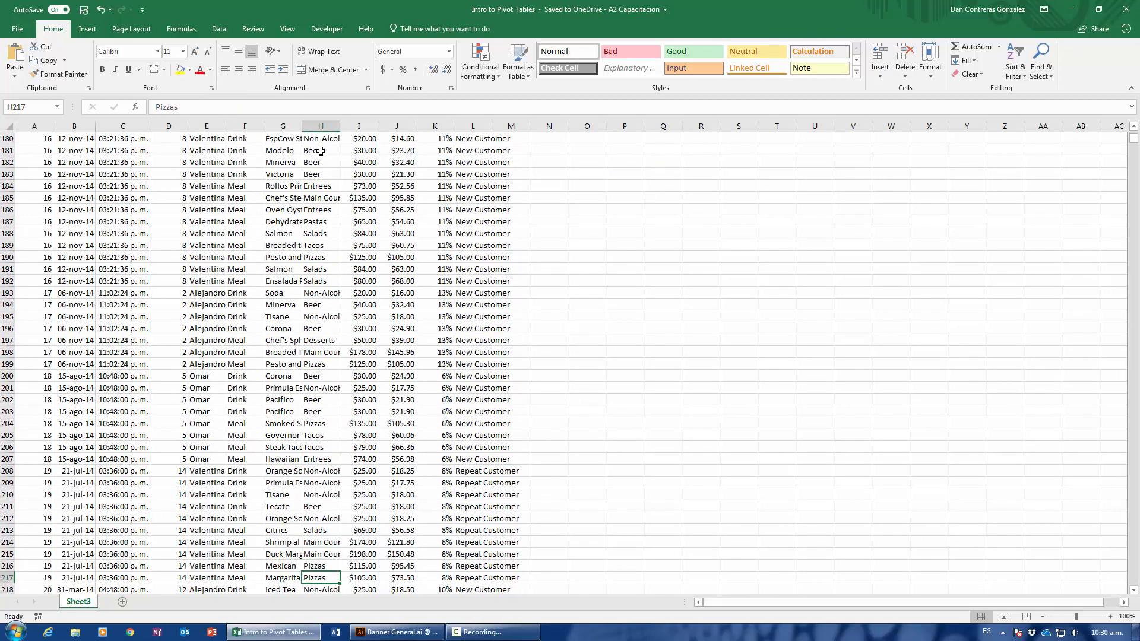
key(Down)
key(Down)
key(Down)
key(Down)
key(Down)
key(Down)
key(Down)
key(Down)
key(Down)
key(Down)
key(Down)
key(Down)
key(Down)
key(Down)
key(Down)
key(Down)
key(Down)
key(Down)
key(Down)
key(Down)
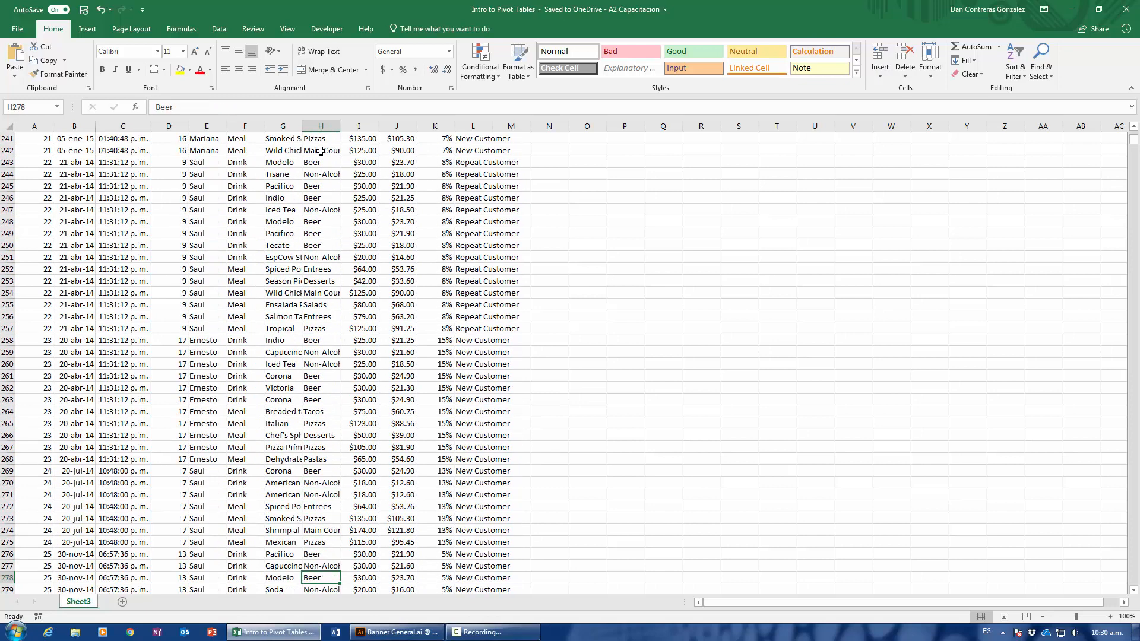
key(Down)
key(Down)
key(Down)
key(Down)
key(Down)
key(Down)
key(Down)
key(Down)
key(Down)
key(Down)
key(Down)
key(Down)
key(Down)
key(Down)
key(Down)
key(Down)
key(Down)
key(Down)
key(Down)
key(Down)
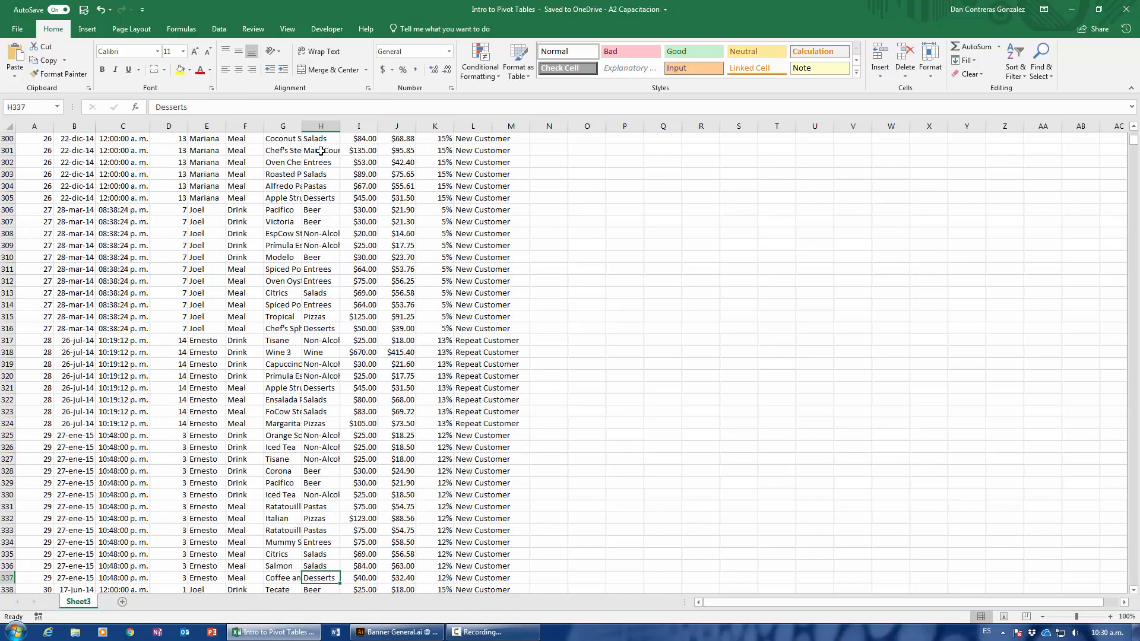
key(Down)
key(Down)
key(Down)
key(Down)
key(Down)
key(Down)
key(Down)
key(Down)
key(Down)
key(Down)
key(Down)
key(Down)
key(Down)
key(Down)
key(Down)
key(Down)
key(Down)
key(Down)
key(Down)
key(Down)
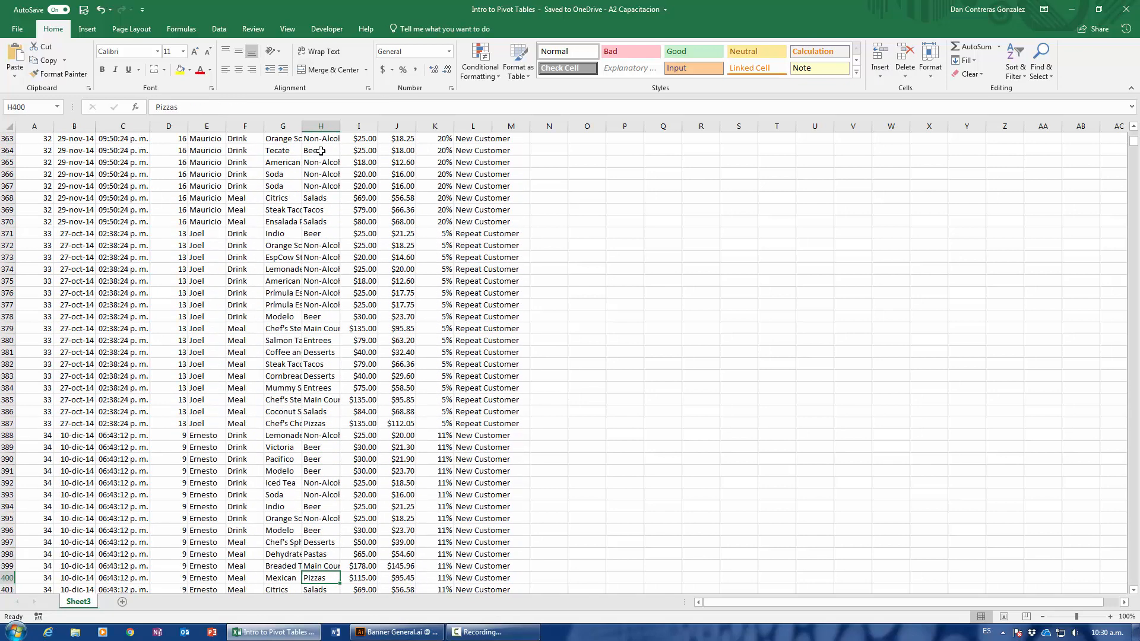
key(Down)
key(Down)
key(Down)
key(Down)
key(Down)
key(Down)
key(Down)
key(Down)
key(Down)
key(Down)
key(Down)
key(Down)
key(Down)
key(Down)
key(Down)
key(Down)
key(Down)
key(Down)
key(Down)
key(Down)
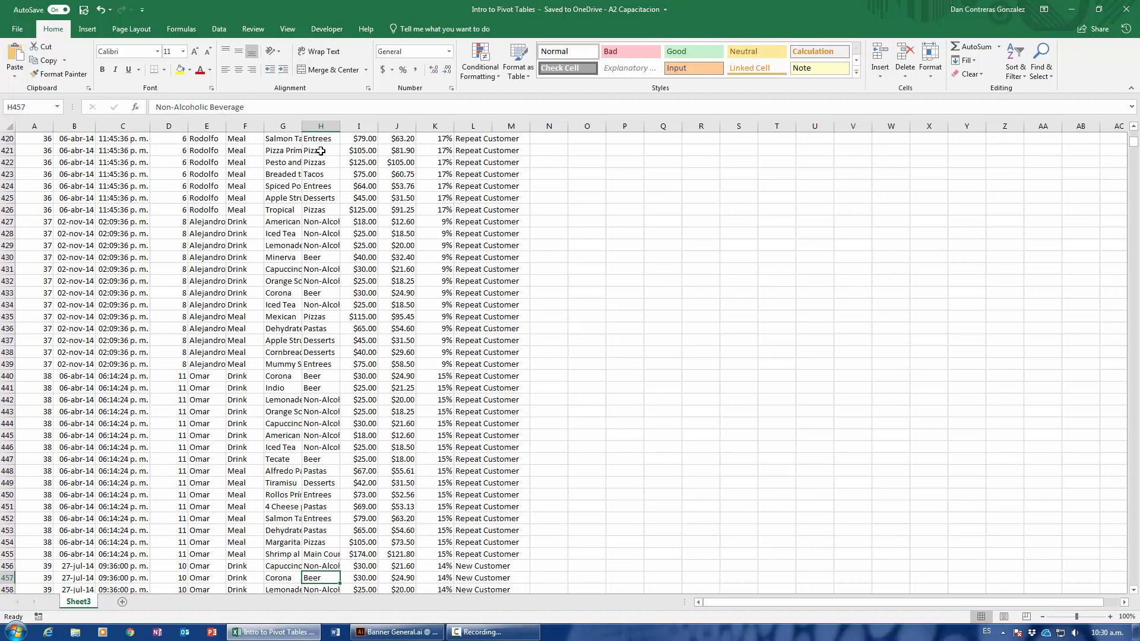
key(Down)
key(Down)
key(Down)
key(Down)
key(Down)
key(Down)
key(Down)
key(Down)
key(Down)
key(Down)
key(Down)
key(Down)
key(Down)
key(Down)
key(Down)
key(Down)
key(Down)
key(Down)
key(Down)
key(Down)
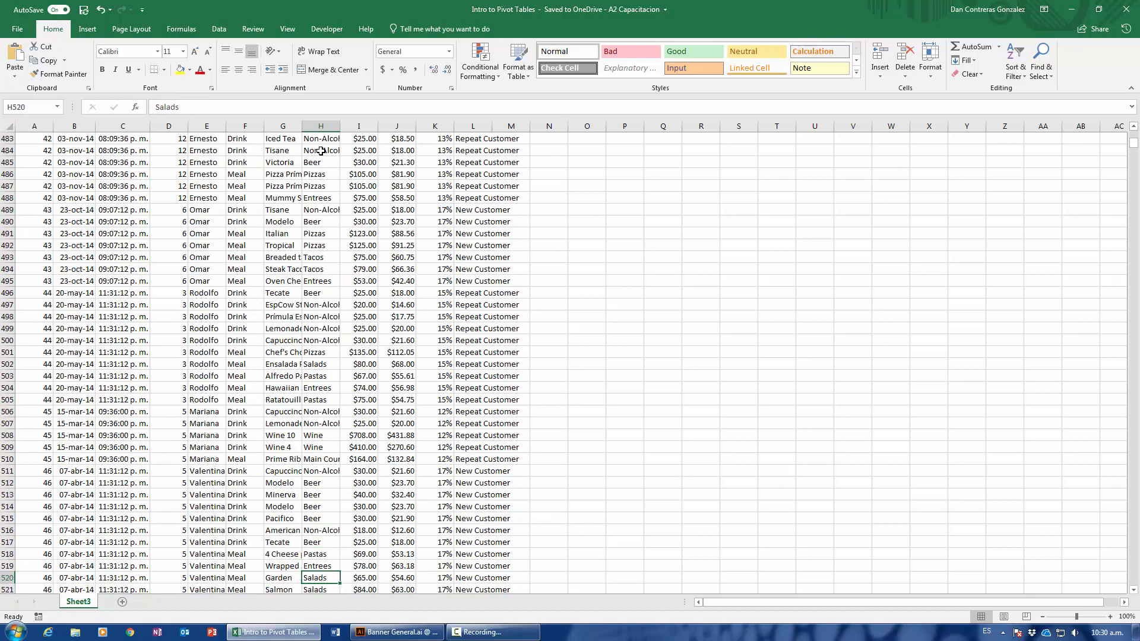
key(Down)
key(Down)
key(Down)
key(Down)
key(Down)
key(Down)
key(Down)
key(Down)
key(Down)
key(Down)
key(Down)
key(Down)
key(Down)
key(Down)
key(Down)
key(Down)
key(Down)
key(Down)
key(Down)
key(Down)
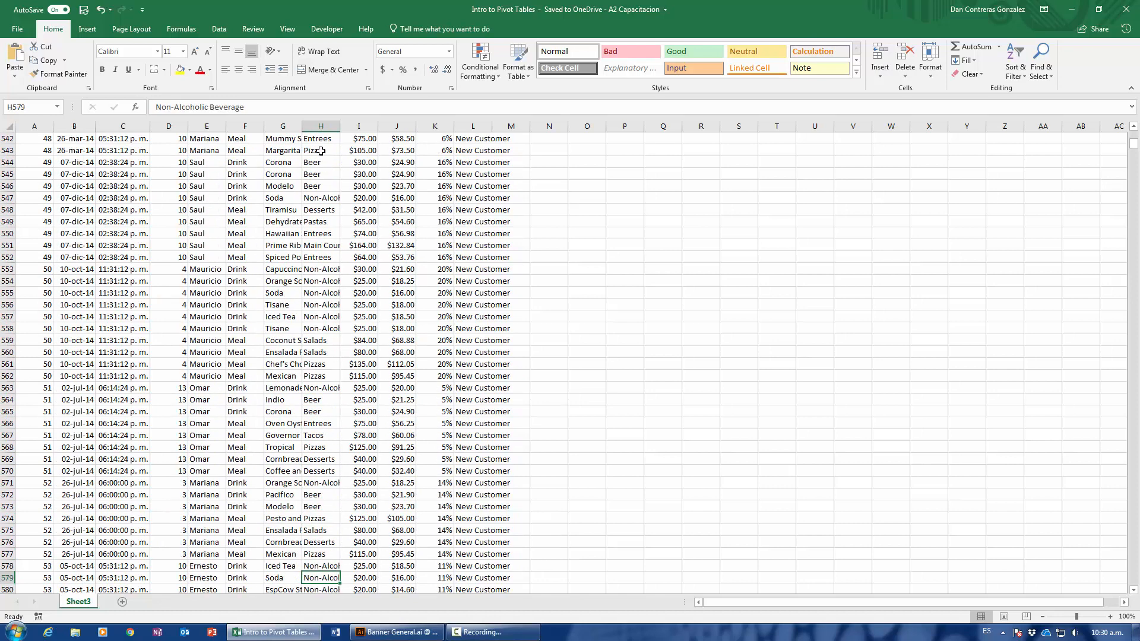
key(ctrl+Down)
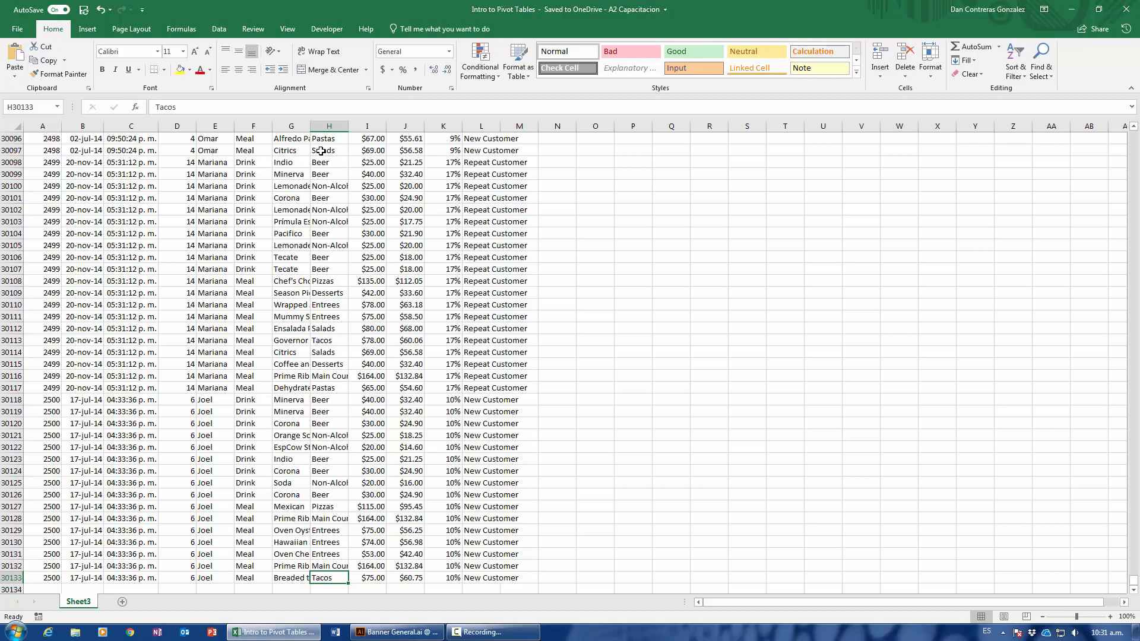
key(ctrl+Up)
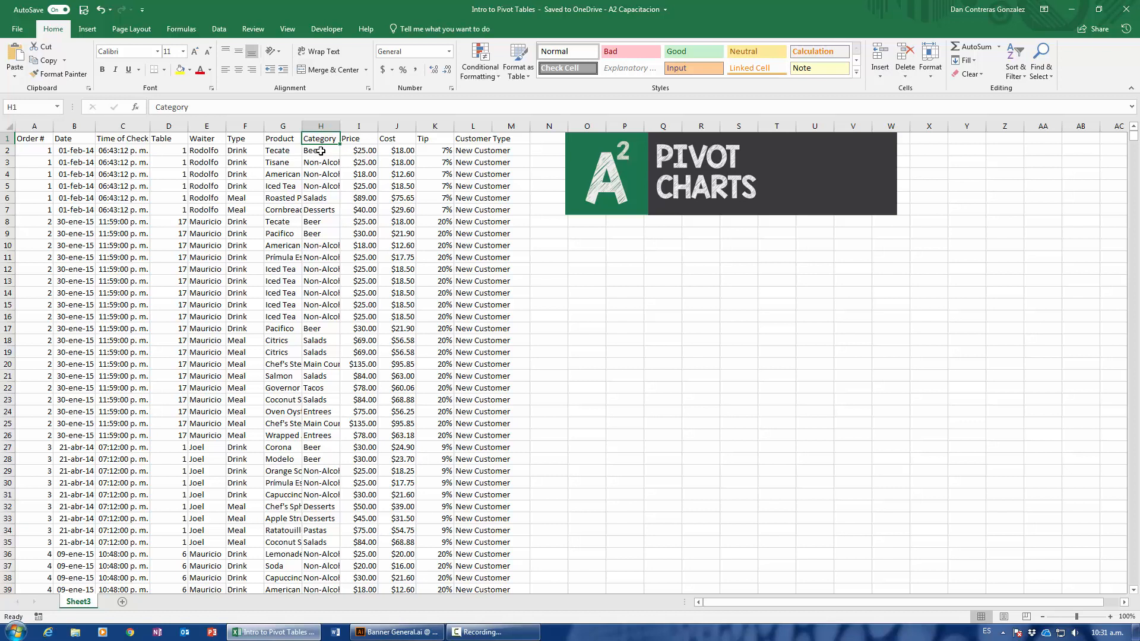
text(.)
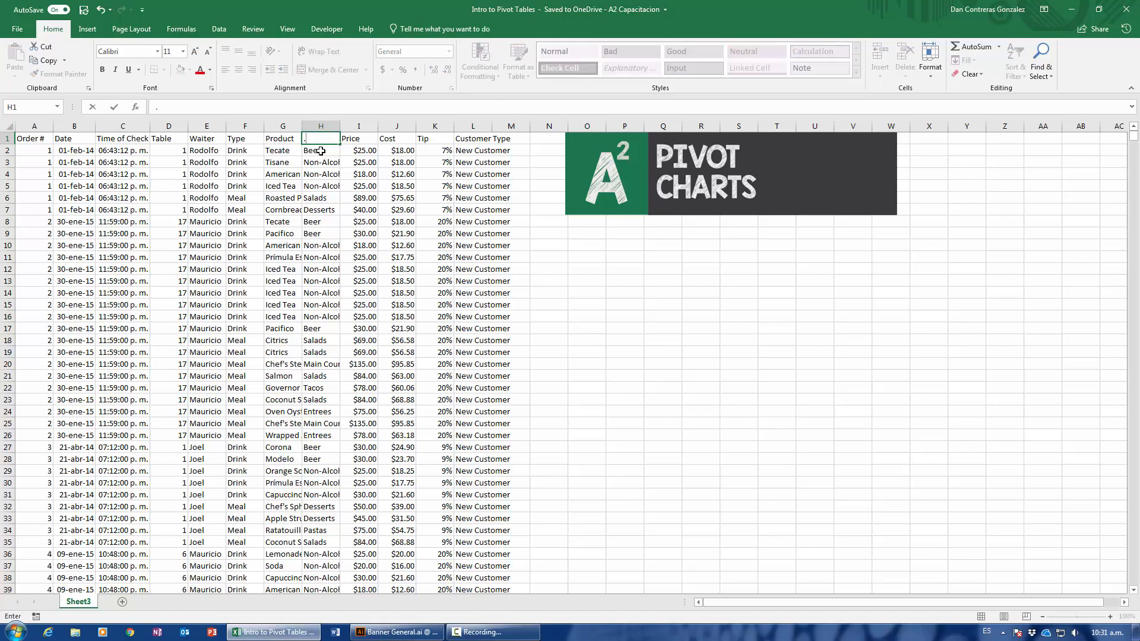
key(Escape)
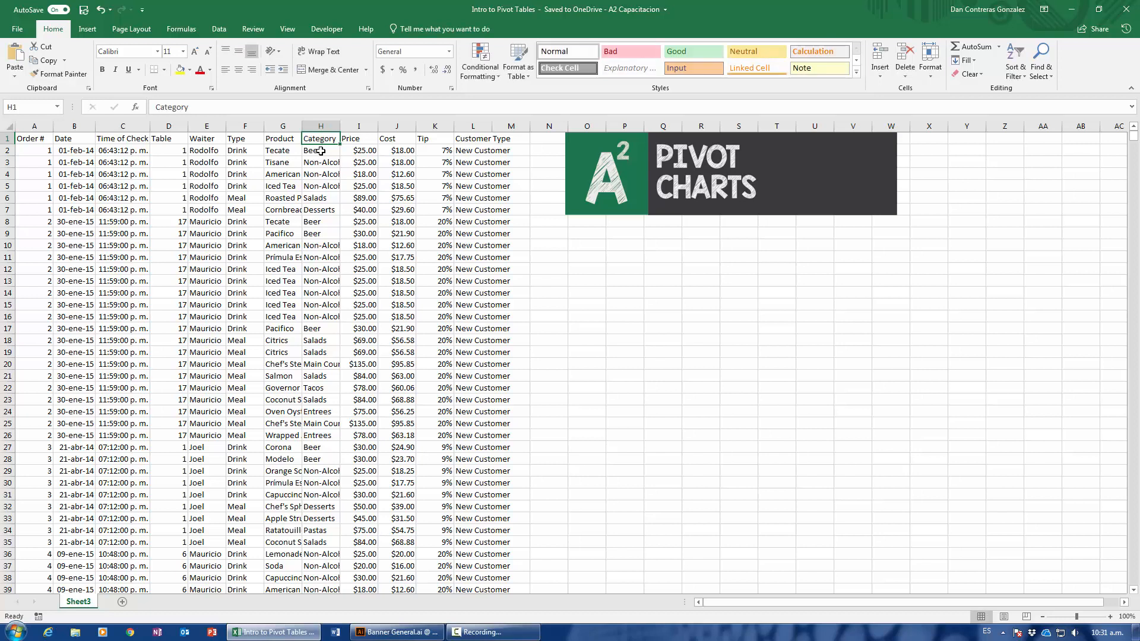
key(ctrl+Home)
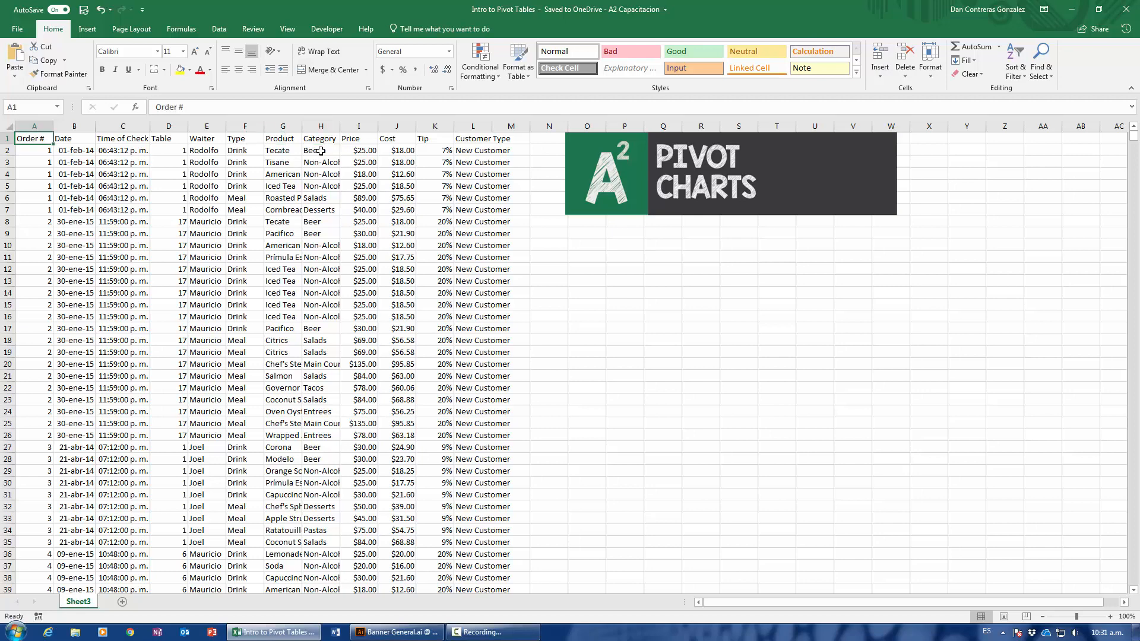
key(ctrl+Down)
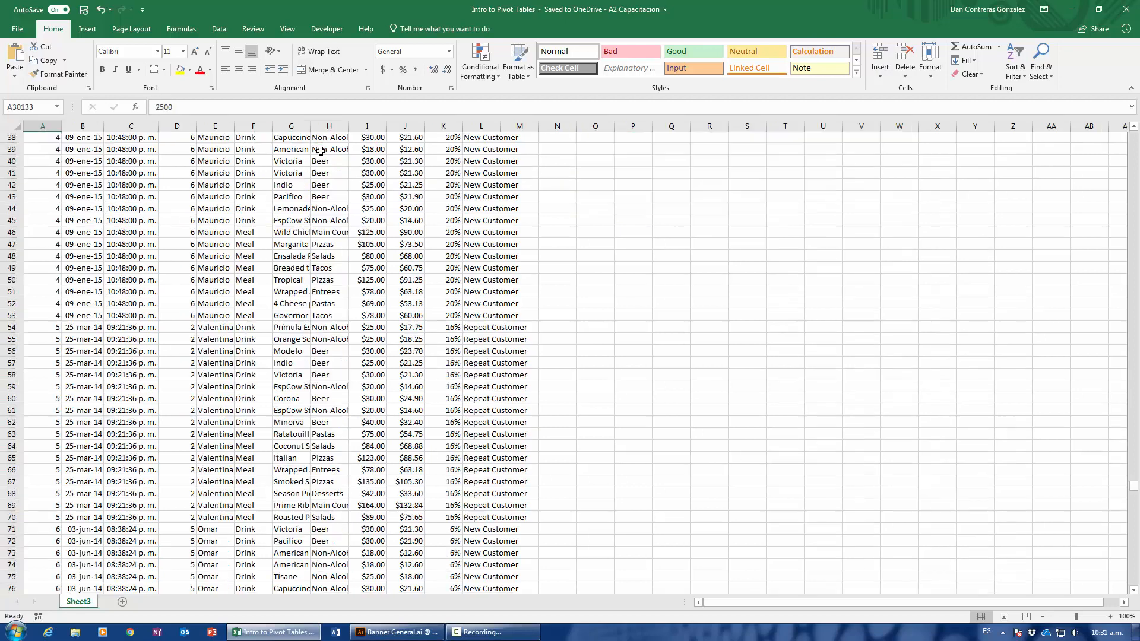
key(ctrl+Up)
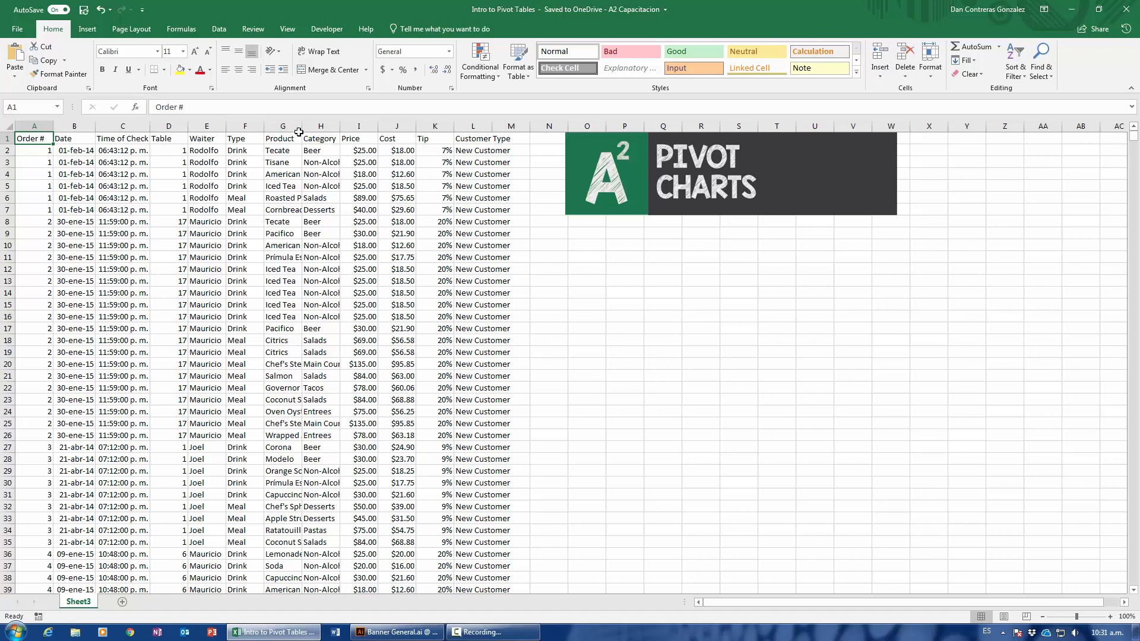
Insert a PivotChart from Sheet3!$A$1:$L$30133 on a new worksheet and move the empty chart right to span about columns G to N.
click(89, 30)
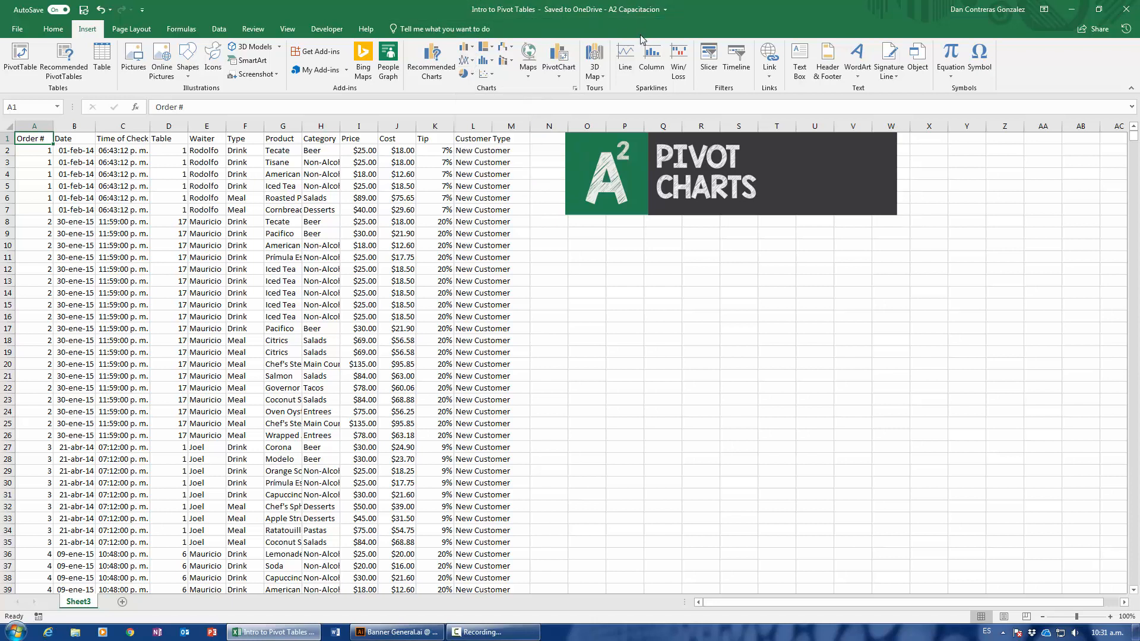
click(561, 78)
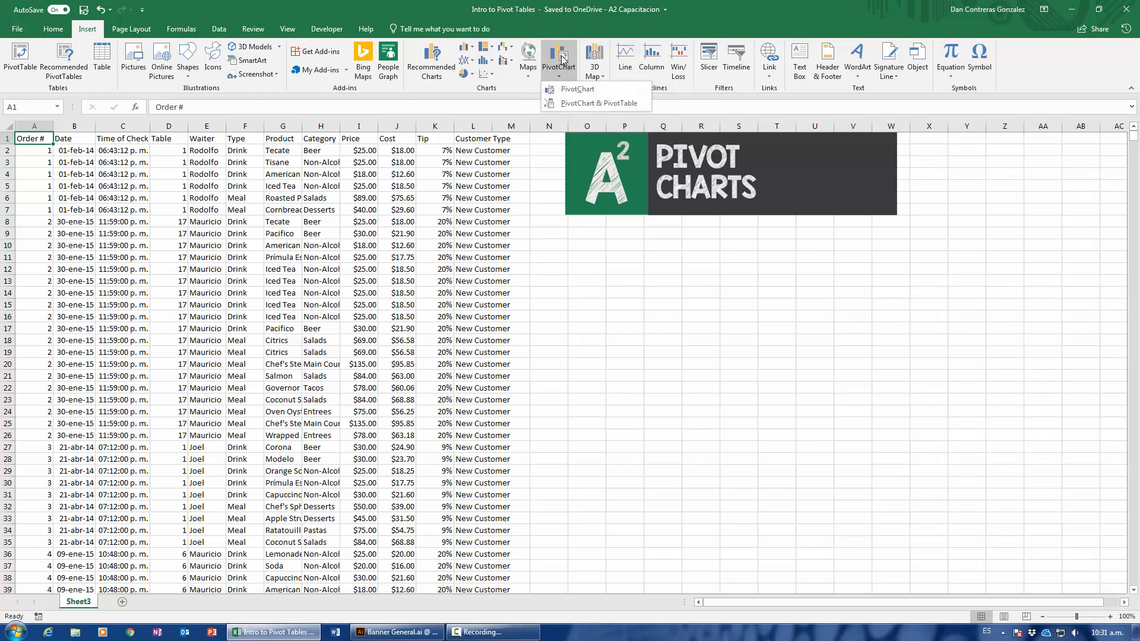
click(559, 76)
click(309, 184)
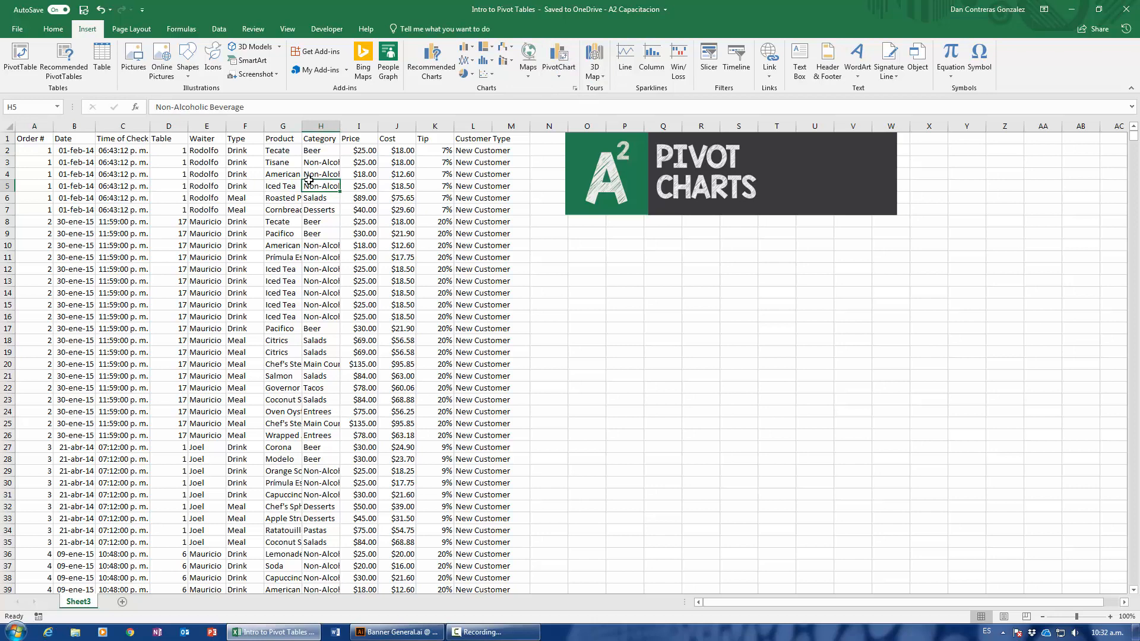
click(562, 79)
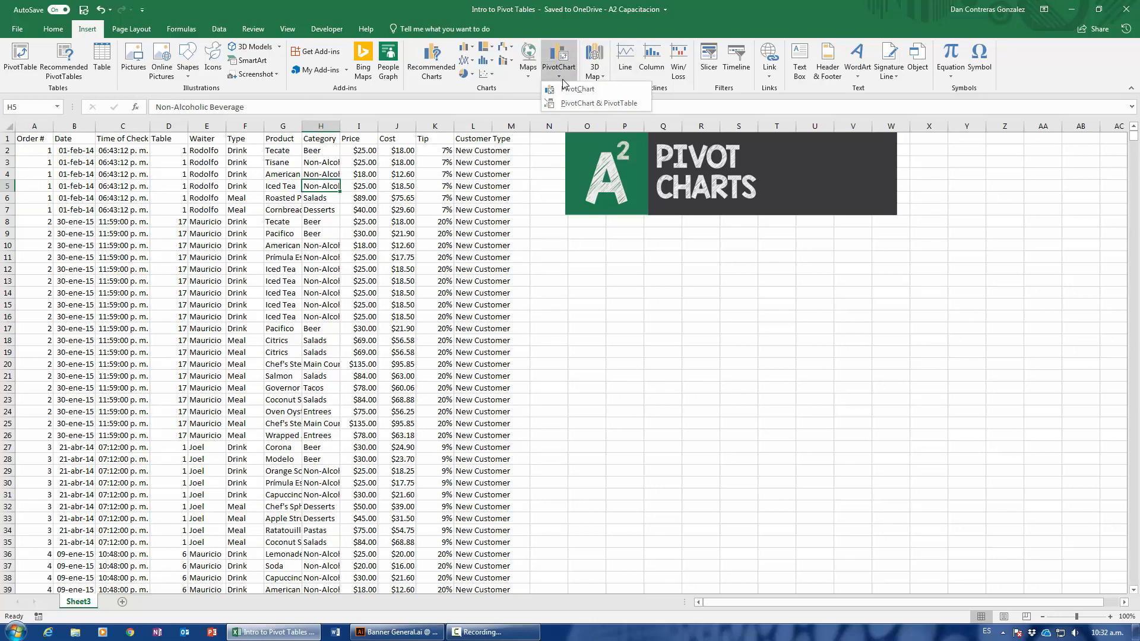
click(578, 89)
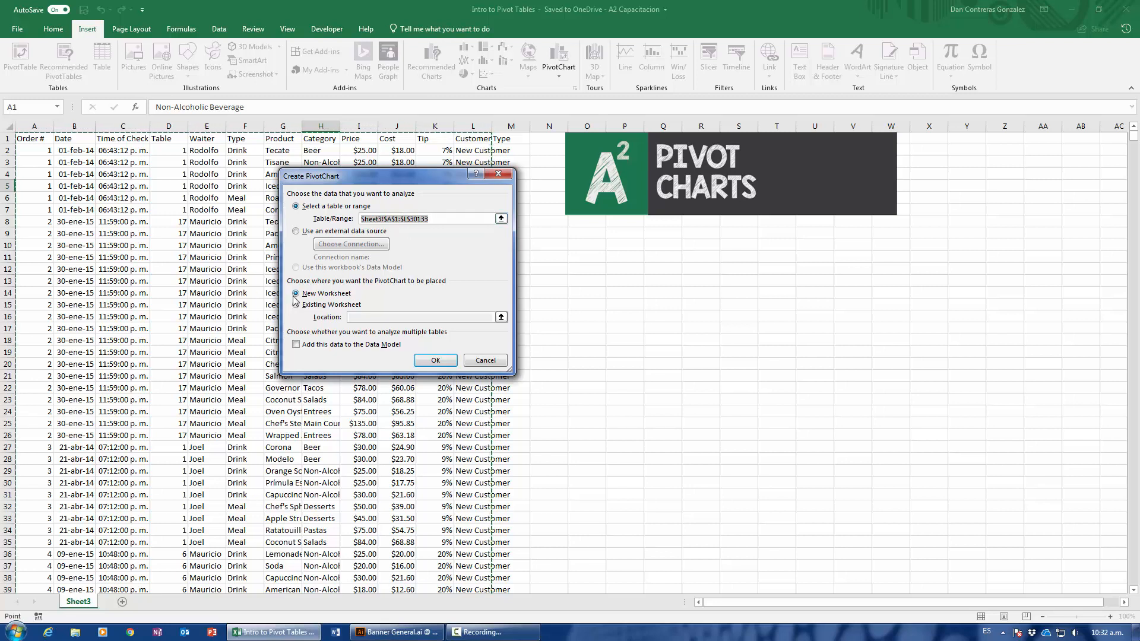
click(435, 361)
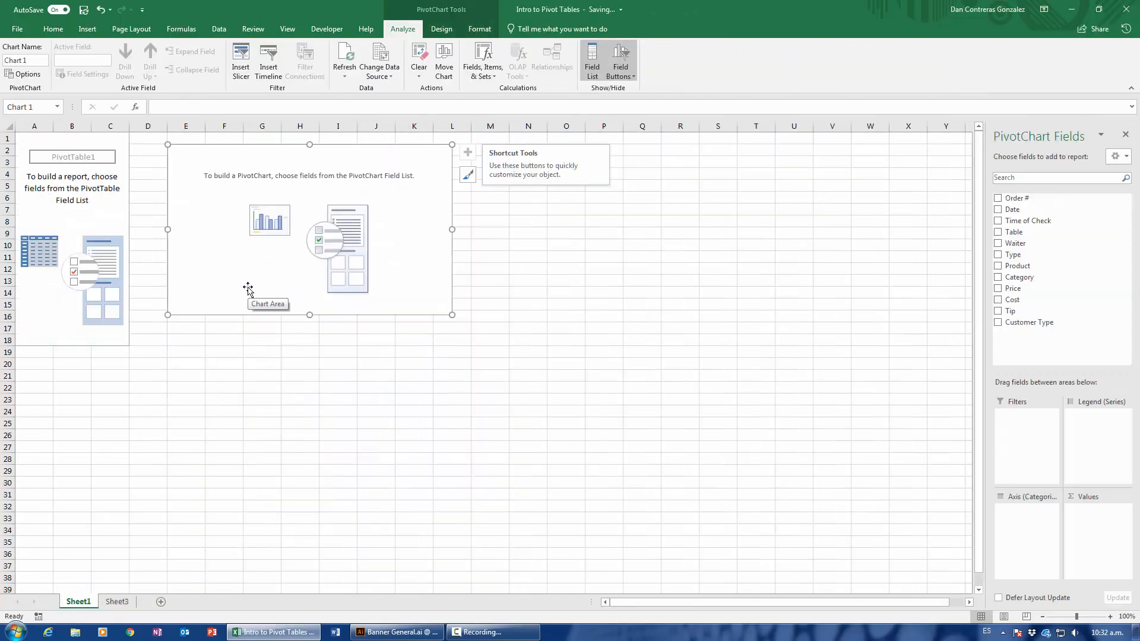
drag(248, 289, 322, 297)
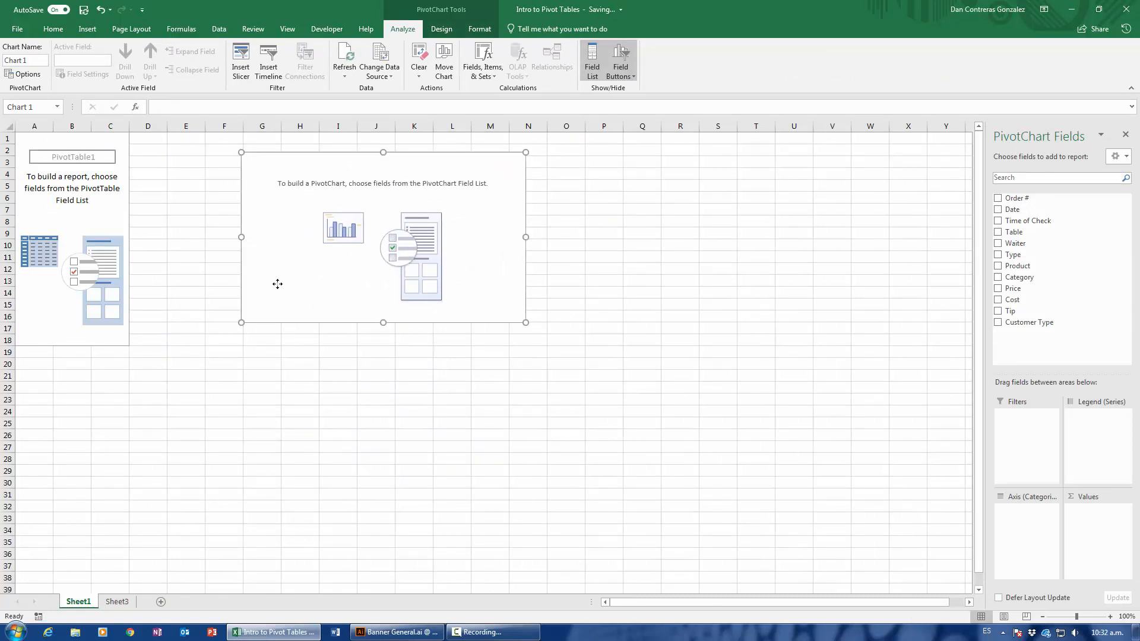
Move the empty PivotChart closer to the PivotTable so it spans about columns E to L, and keep it selected.
drag(277, 282, 258, 284)
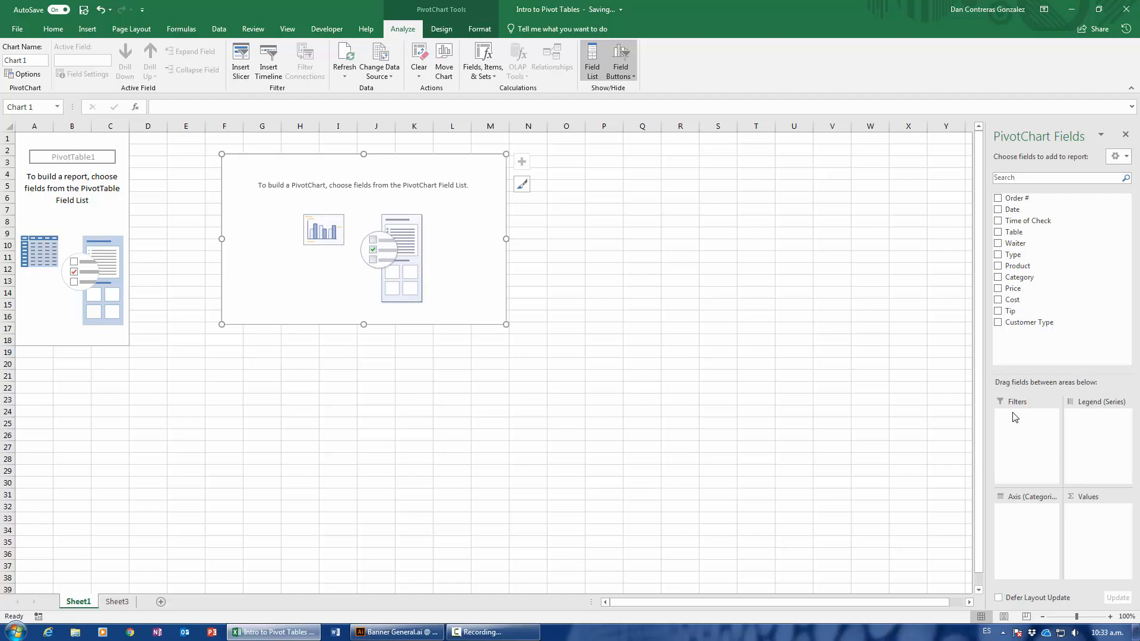
drag(474, 303, 433, 318)
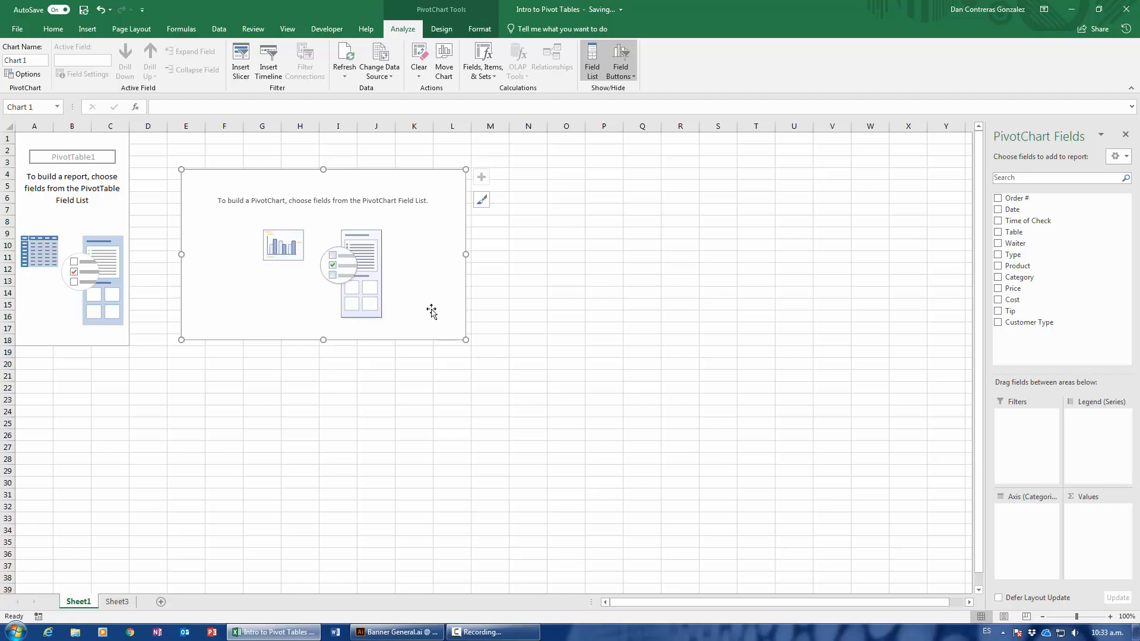
click(563, 281)
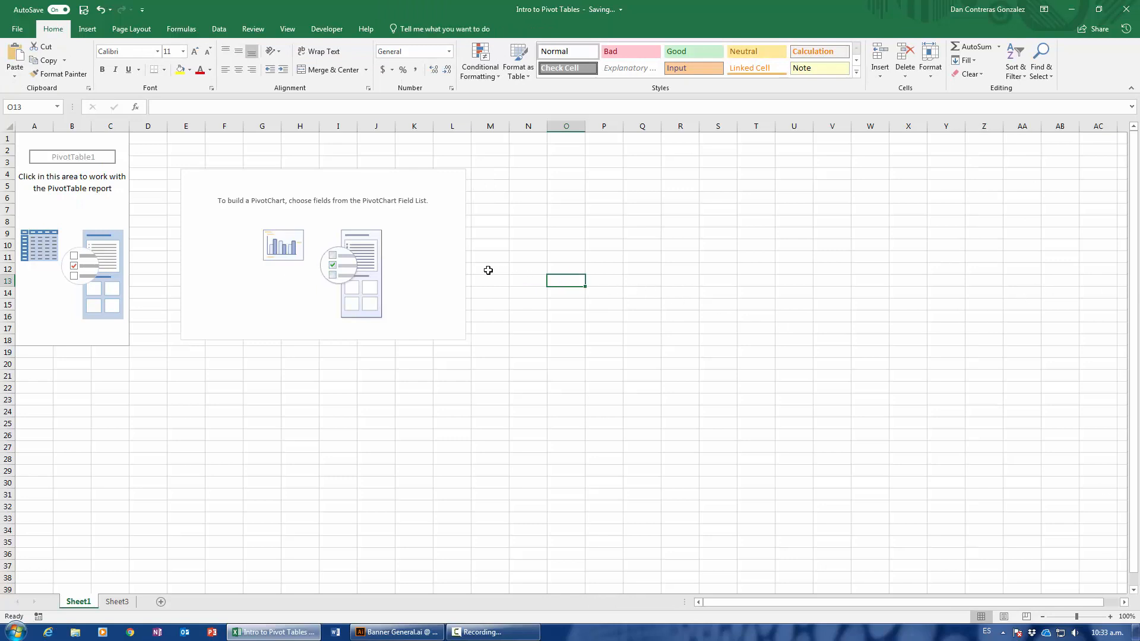
click(445, 265)
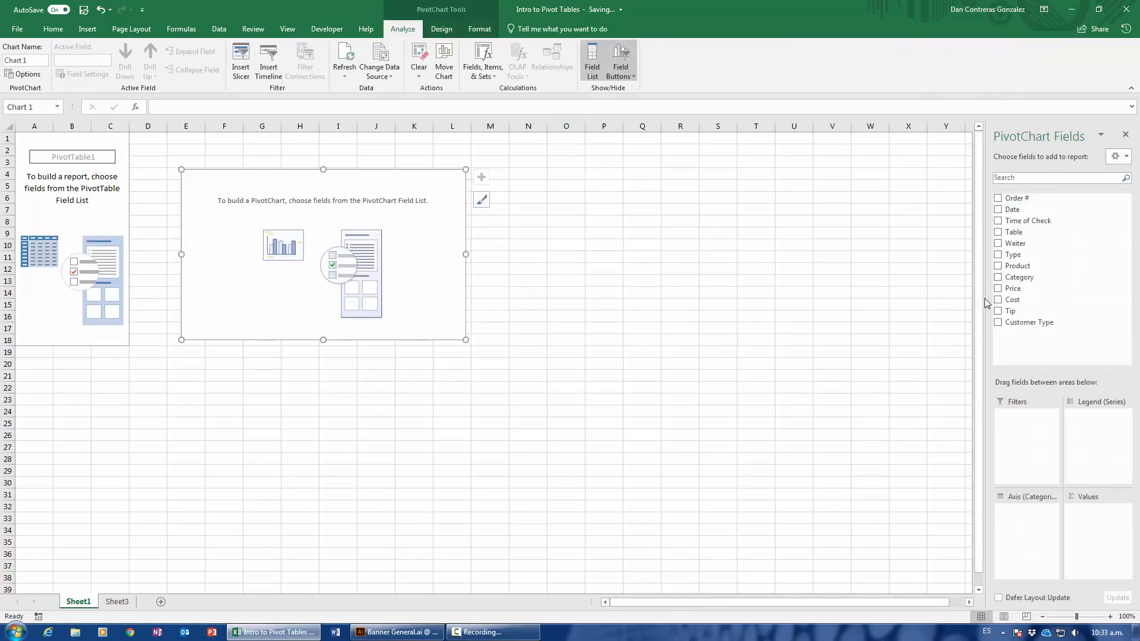
Close the PivotChart field list and show it again for the chart.
click(1126, 136)
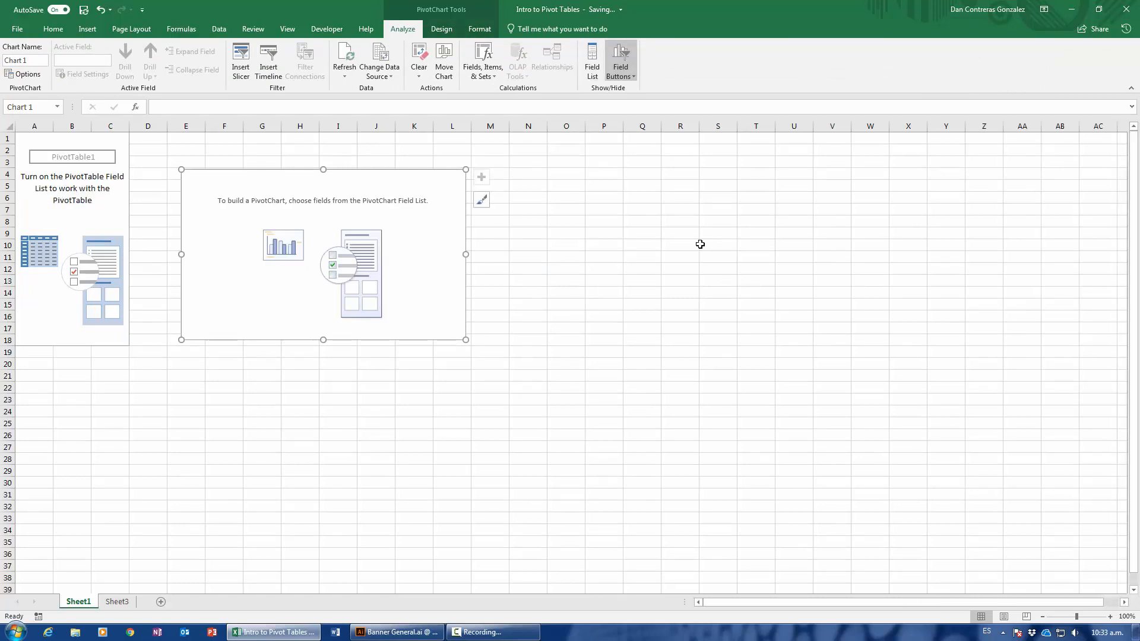
click(604, 245)
click(449, 254)
click(450, 251)
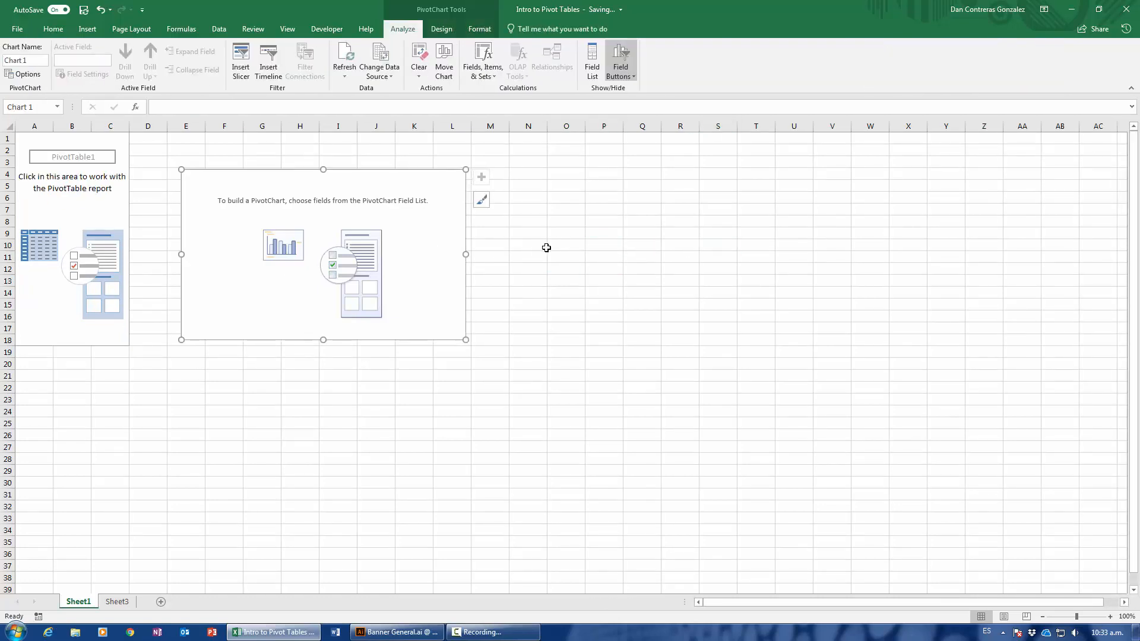
click(546, 247)
click(452, 253)
click(552, 252)
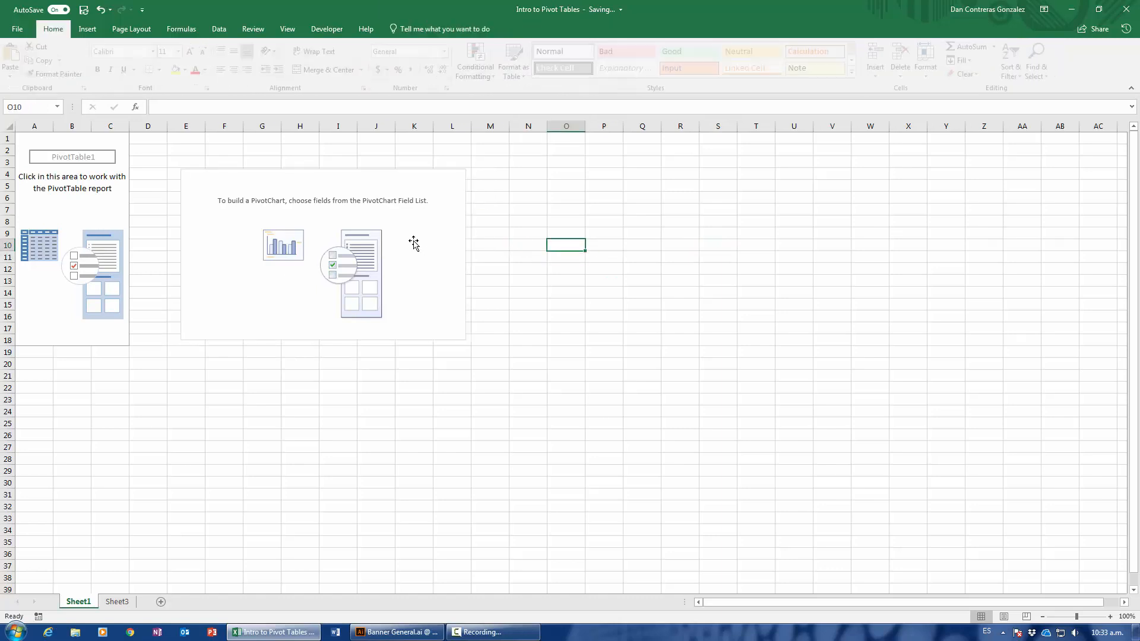
click(451, 239)
click(607, 245)
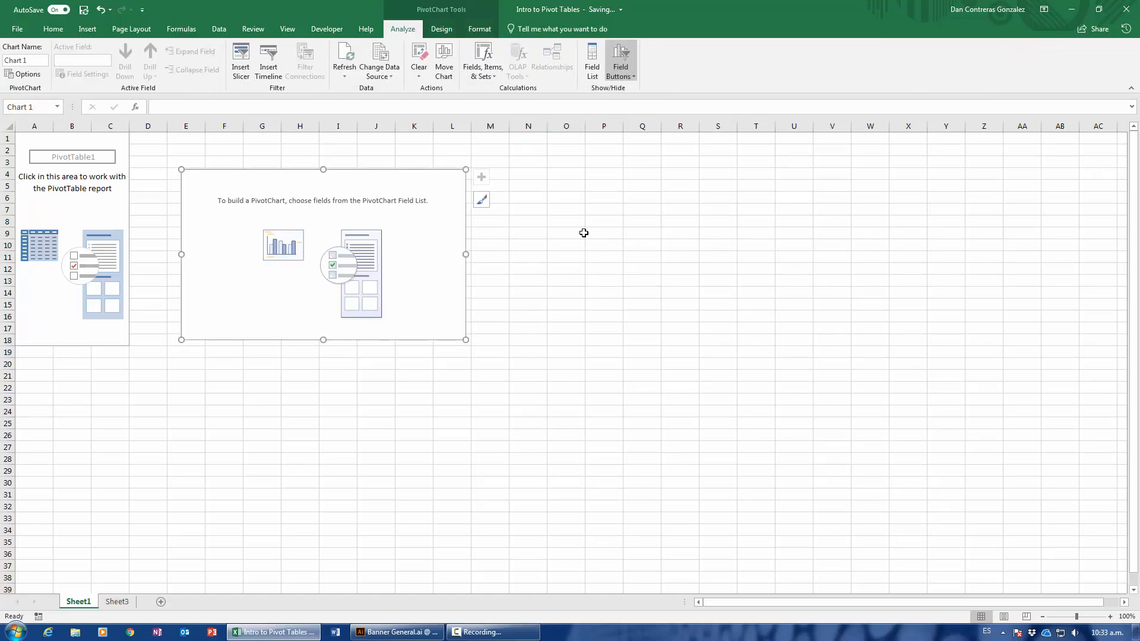
right_click(405, 247)
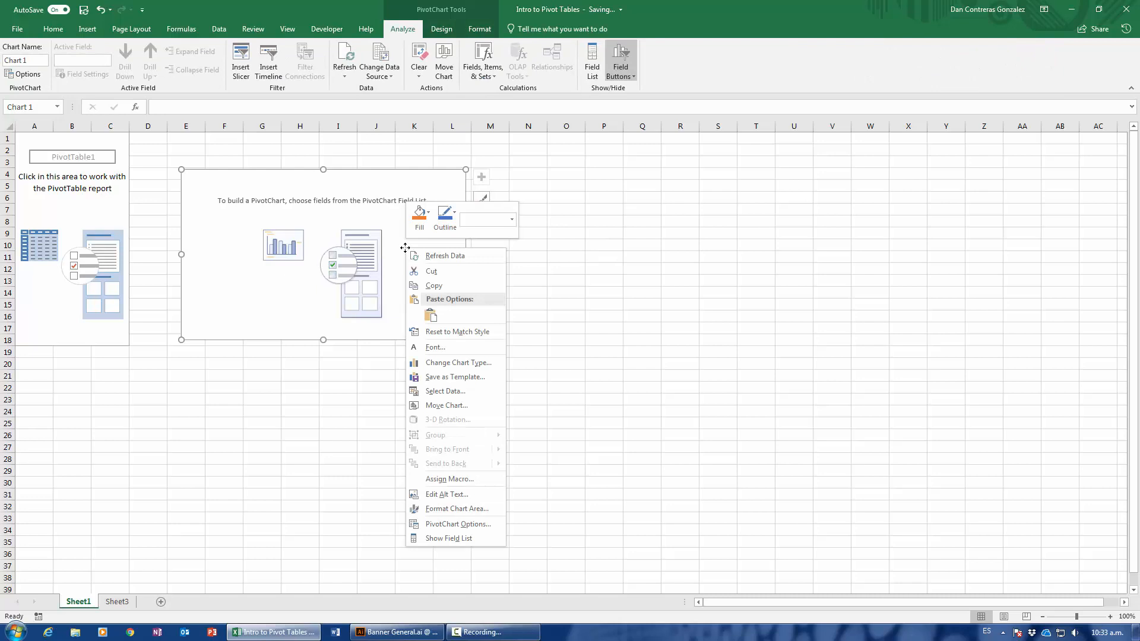
click(441, 539)
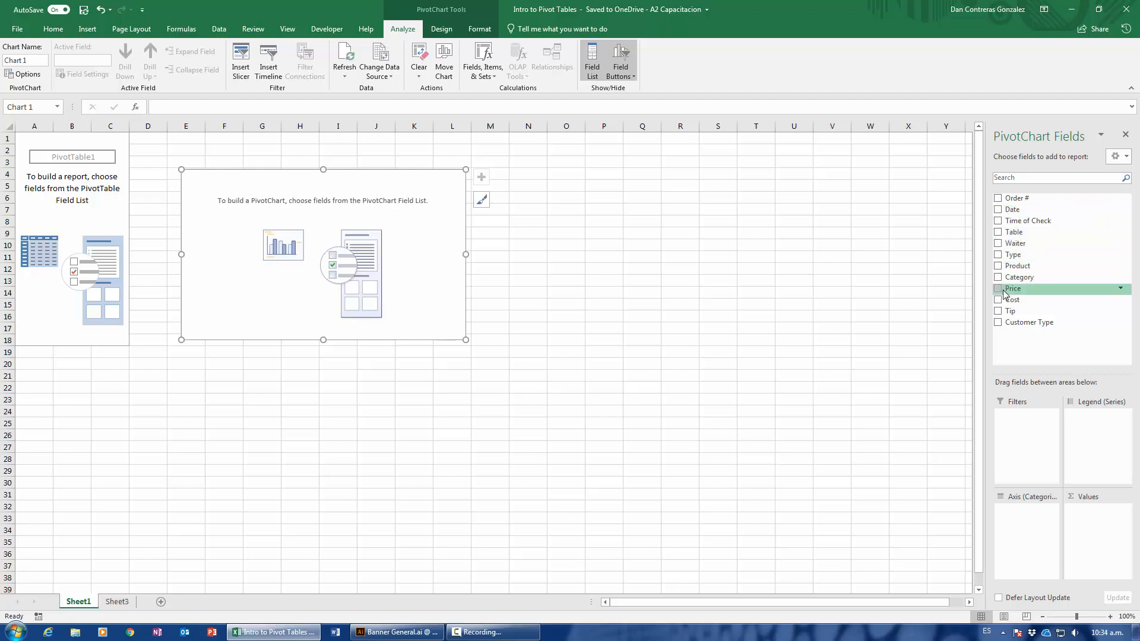
Examine the first order's records in A2:L7 and its prices in I2:I7 on Sheet3, and return to Sheet1.
click(117, 601)
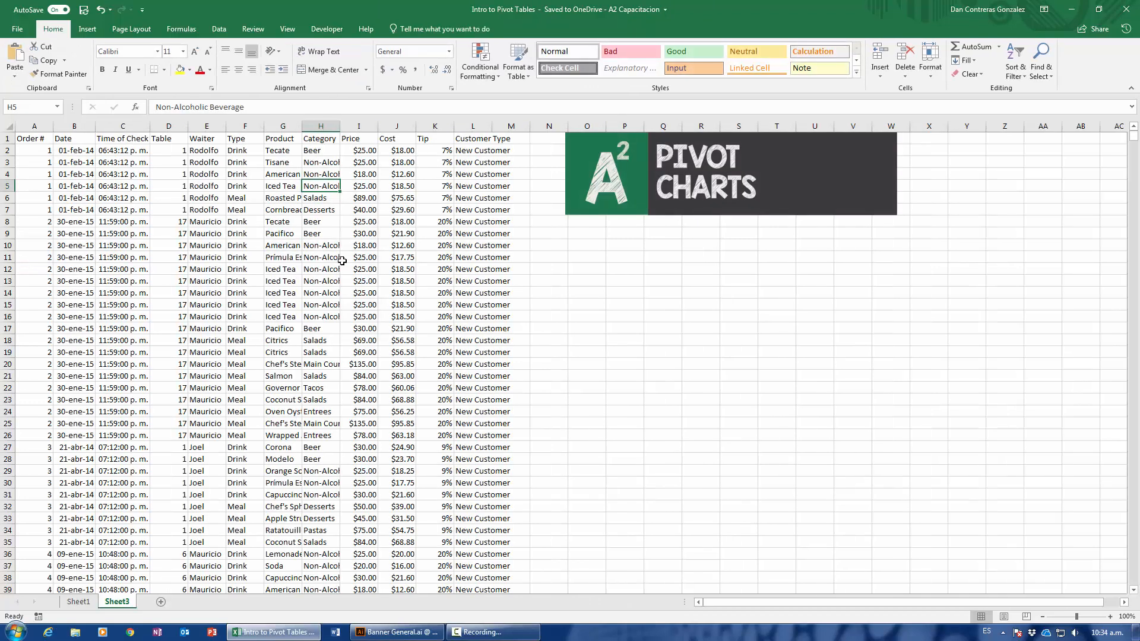
drag(30, 150, 475, 220)
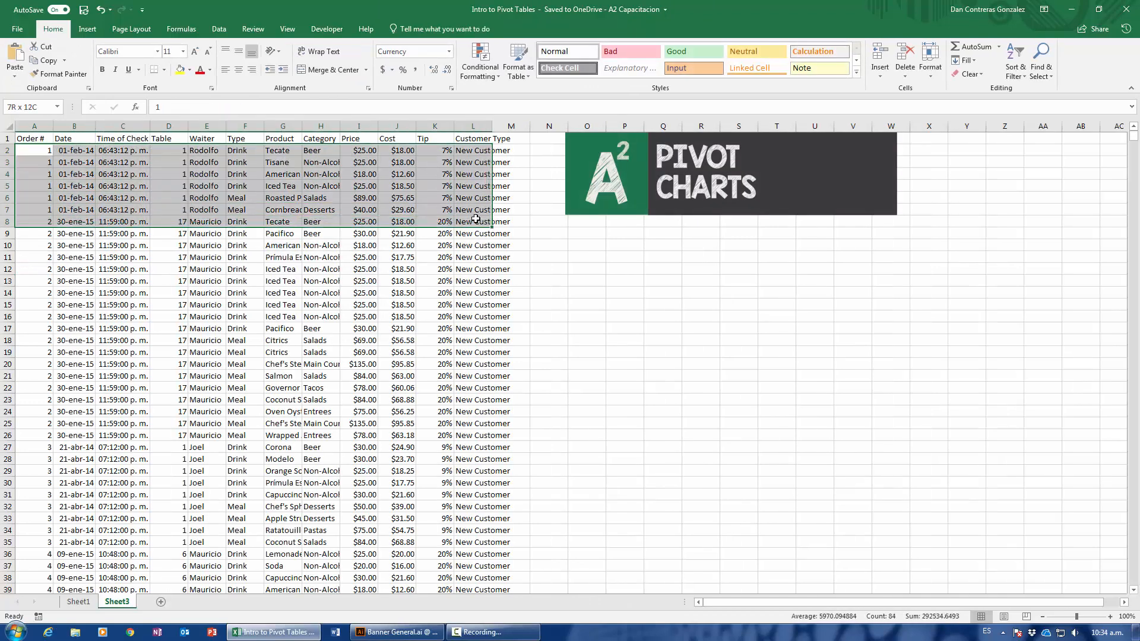
drag(32, 152, 486, 209)
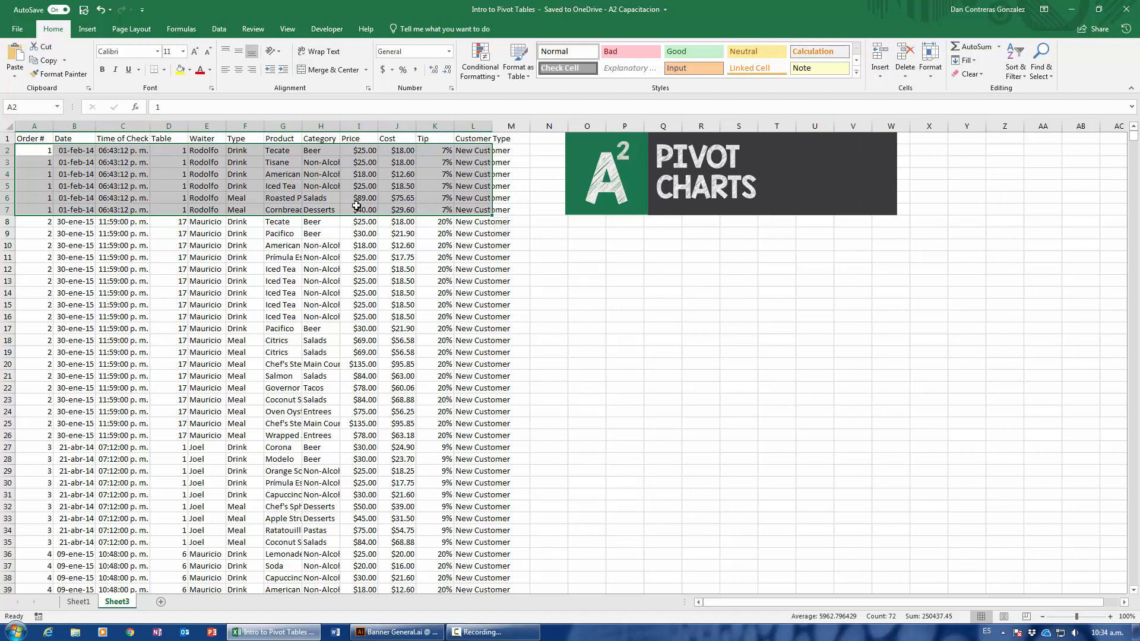
drag(356, 150, 361, 209)
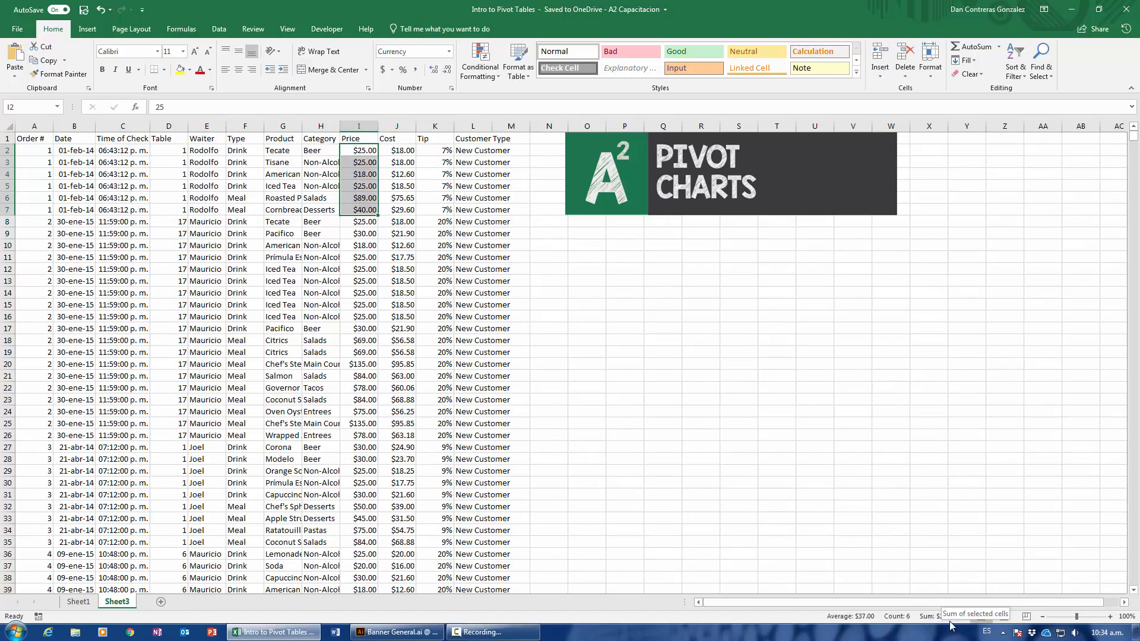
click(79, 601)
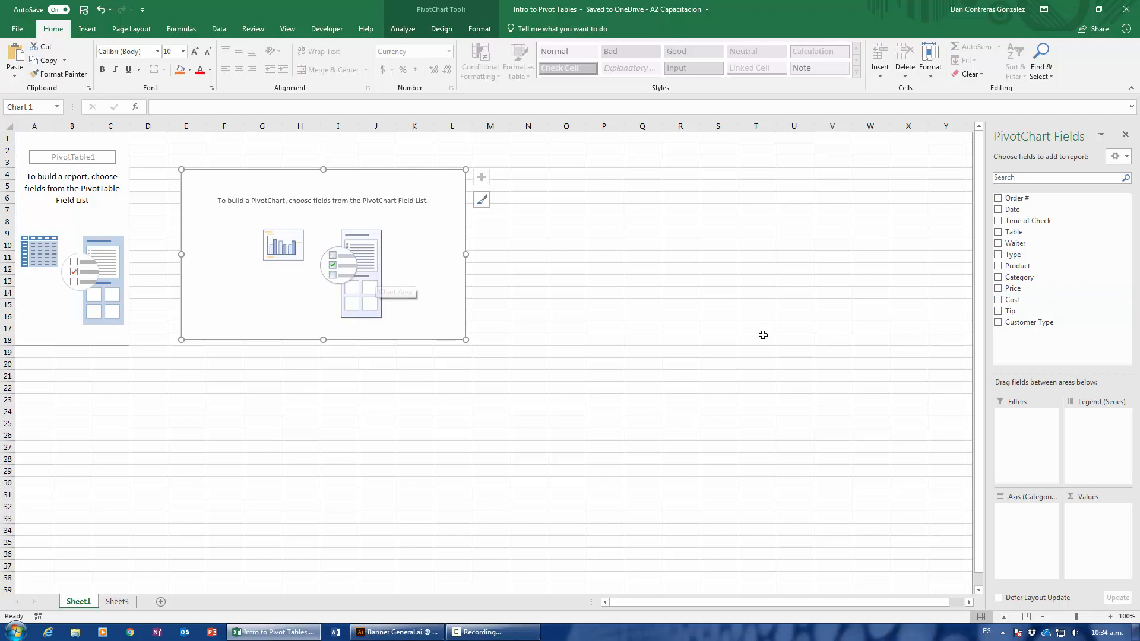
click(117, 601)
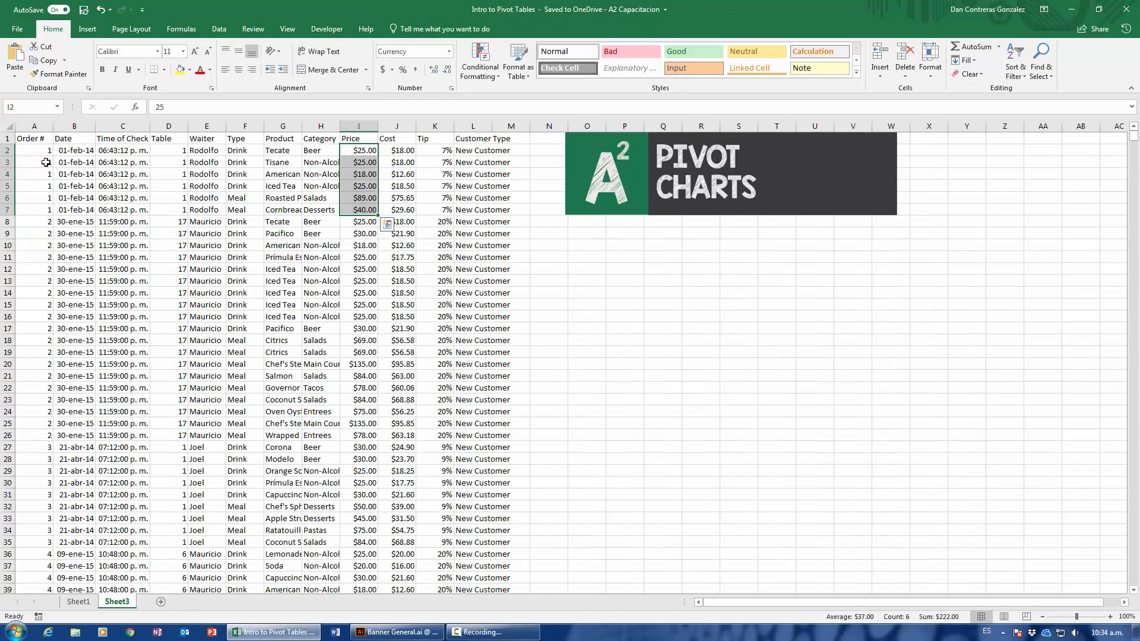
drag(35, 150, 461, 211)
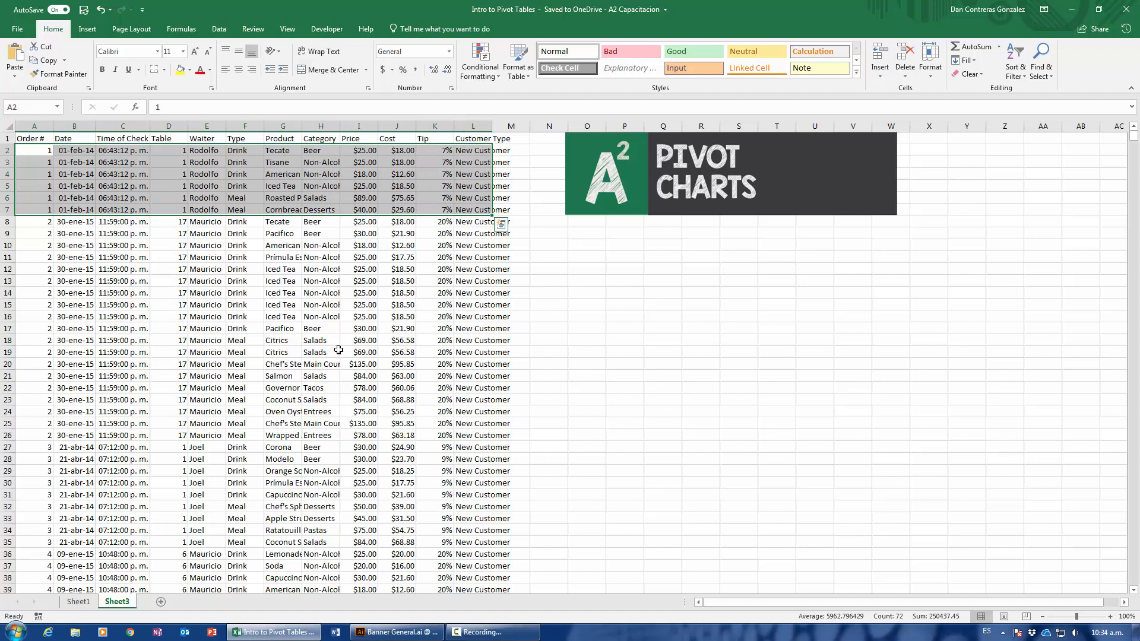
click(78, 602)
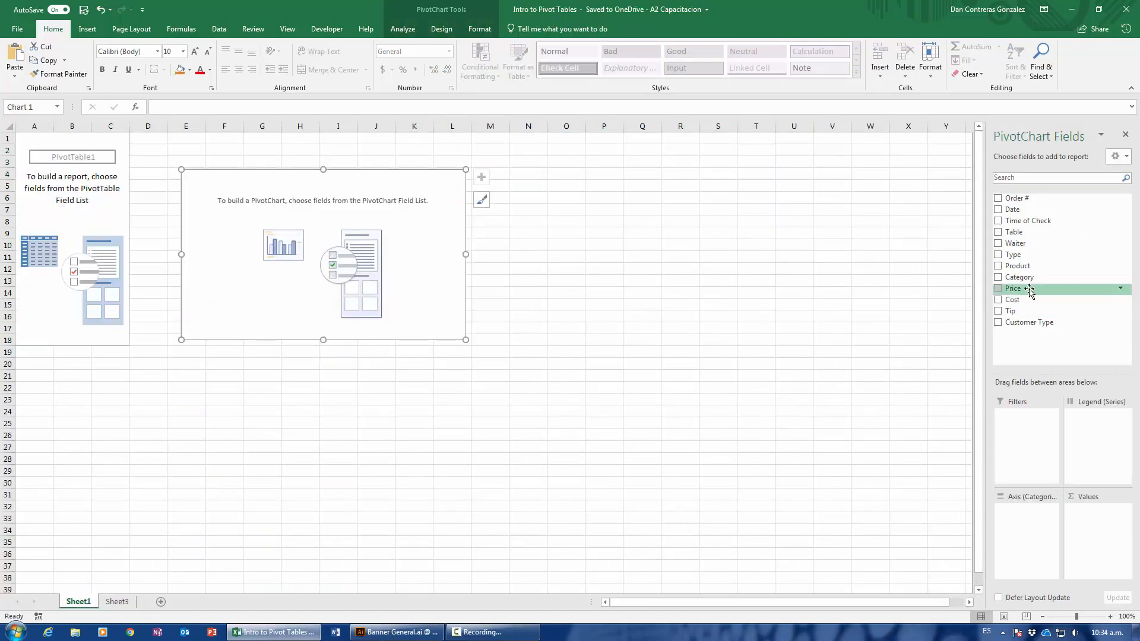
Add the Price field to the Values area, check the sum in cell A2, and reselect the chart.
drag(1029, 290, 1096, 541)
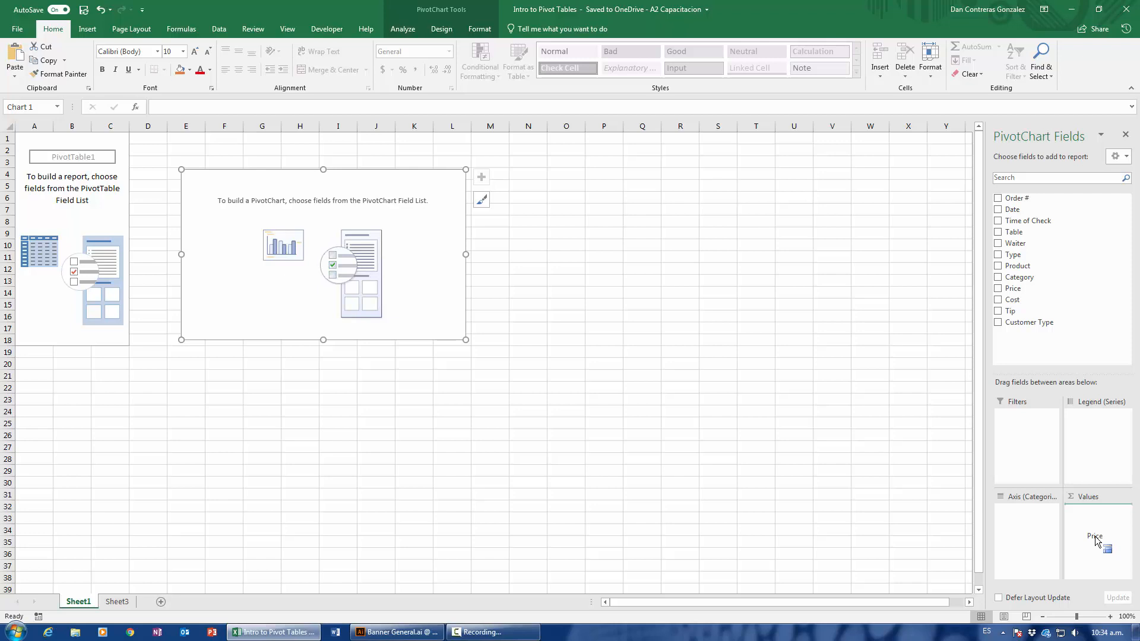
drag(1096, 540, 1096, 540)
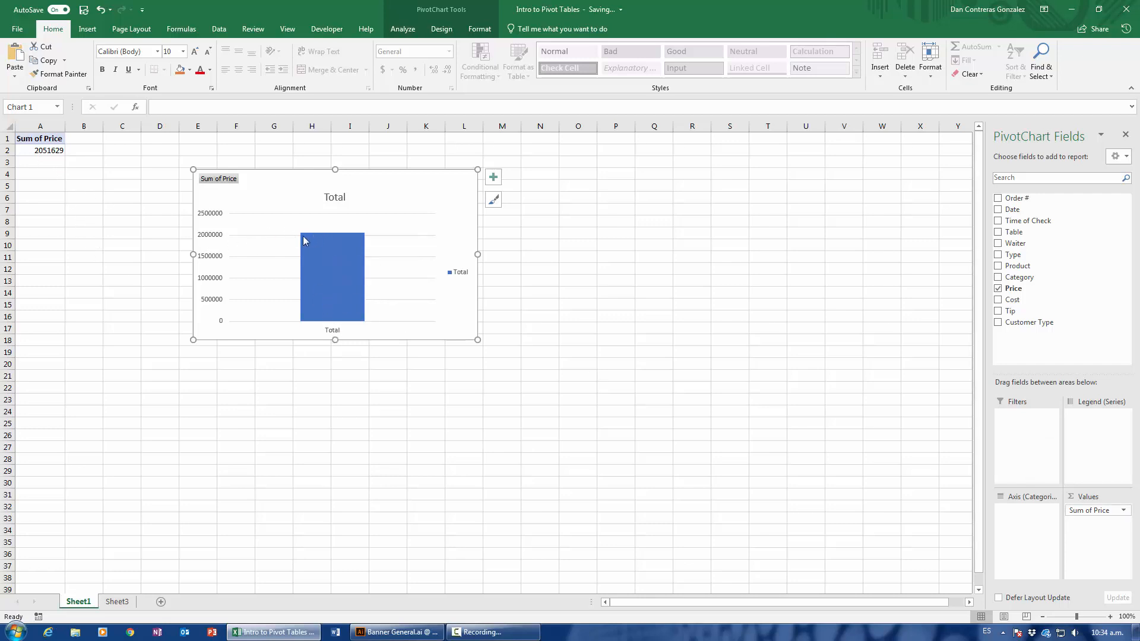
click(31, 151)
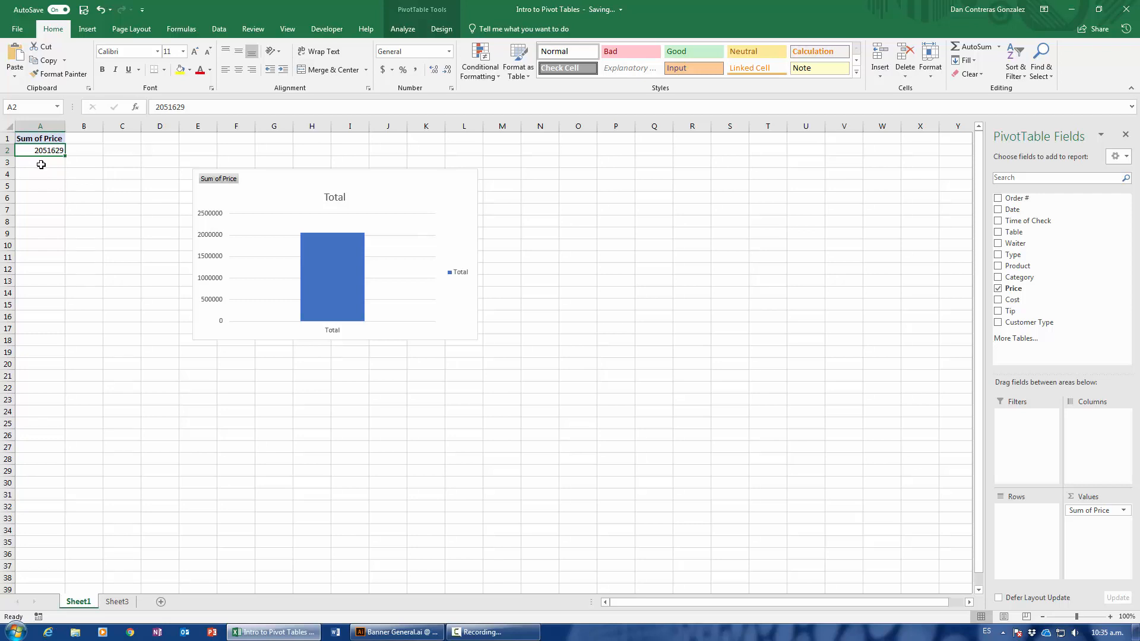
click(275, 179)
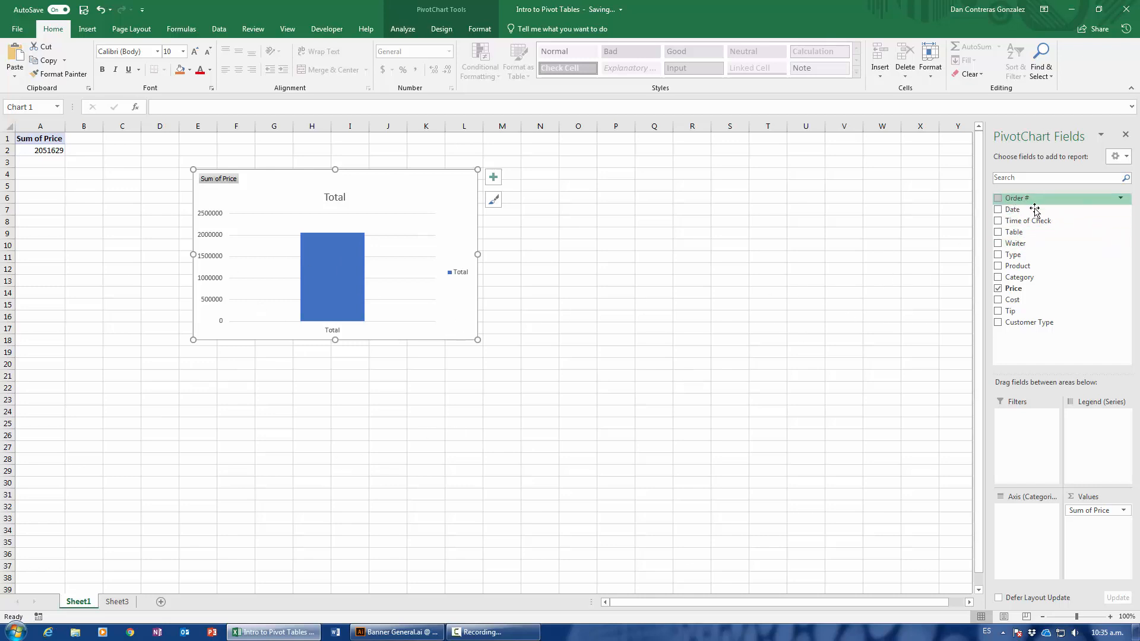
Add the Date field to the Axis area and enlarge the chart to about columns E to P, rows 4 to 26.
drag(1035, 212, 1015, 529)
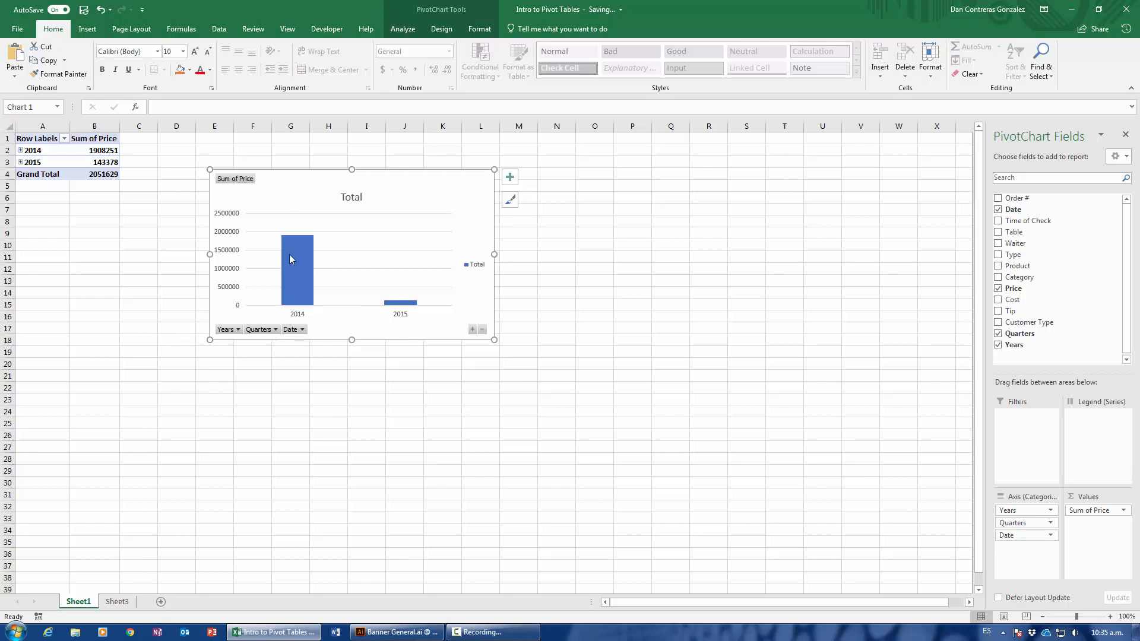
mouse_move(290, 259)
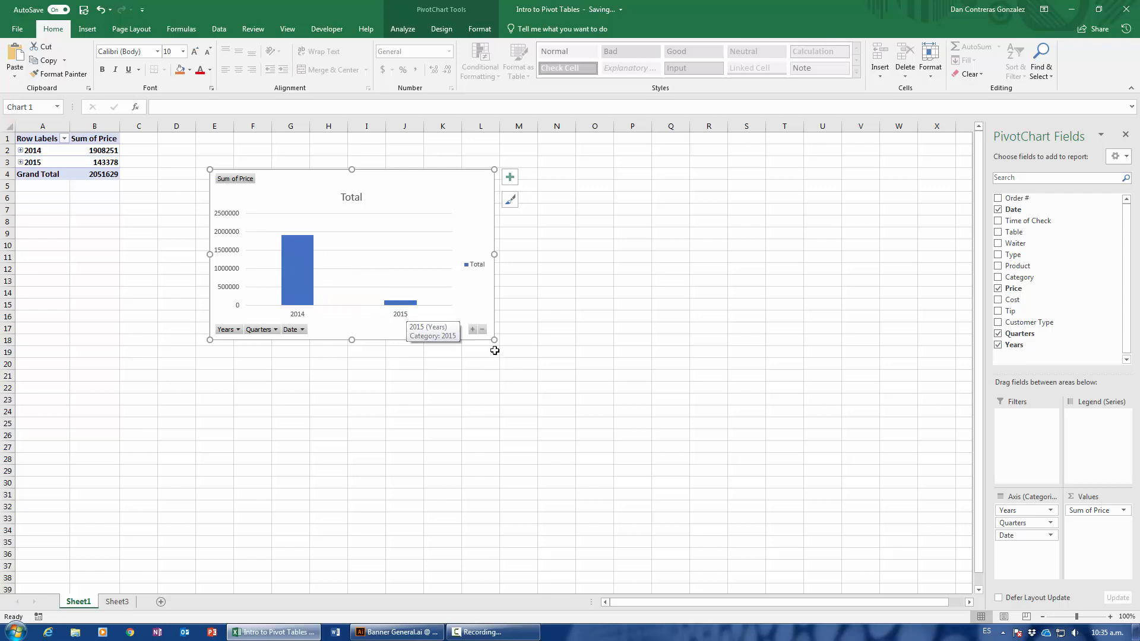
drag(495, 340, 653, 436)
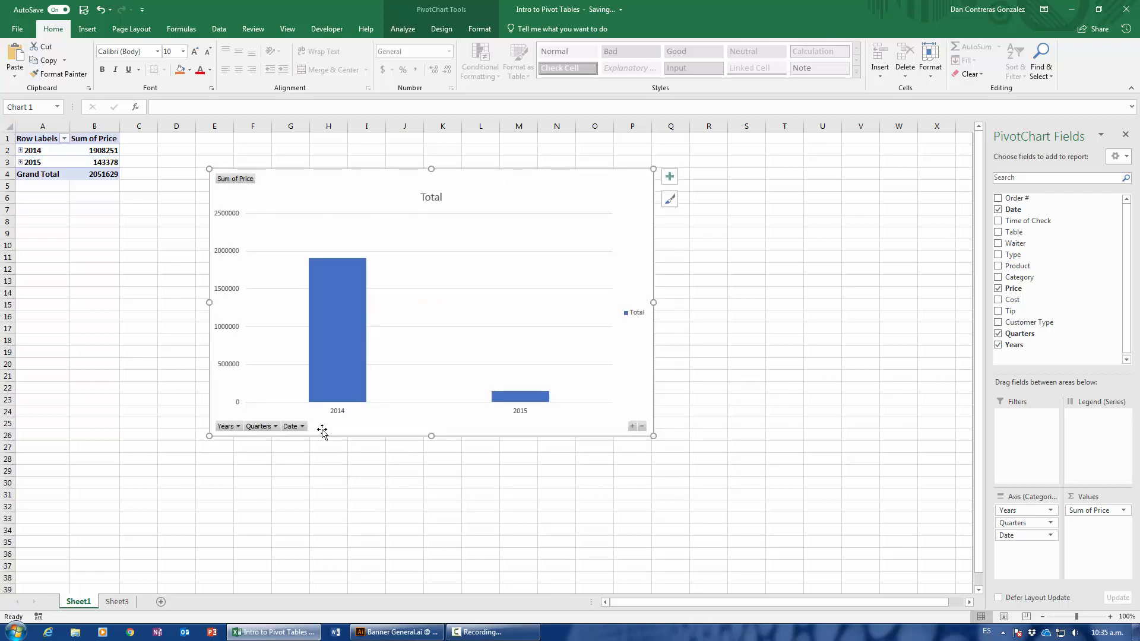
Expand and collapse the chart's date levels, leaving the axis expanded through quarters down to months.
click(633, 426)
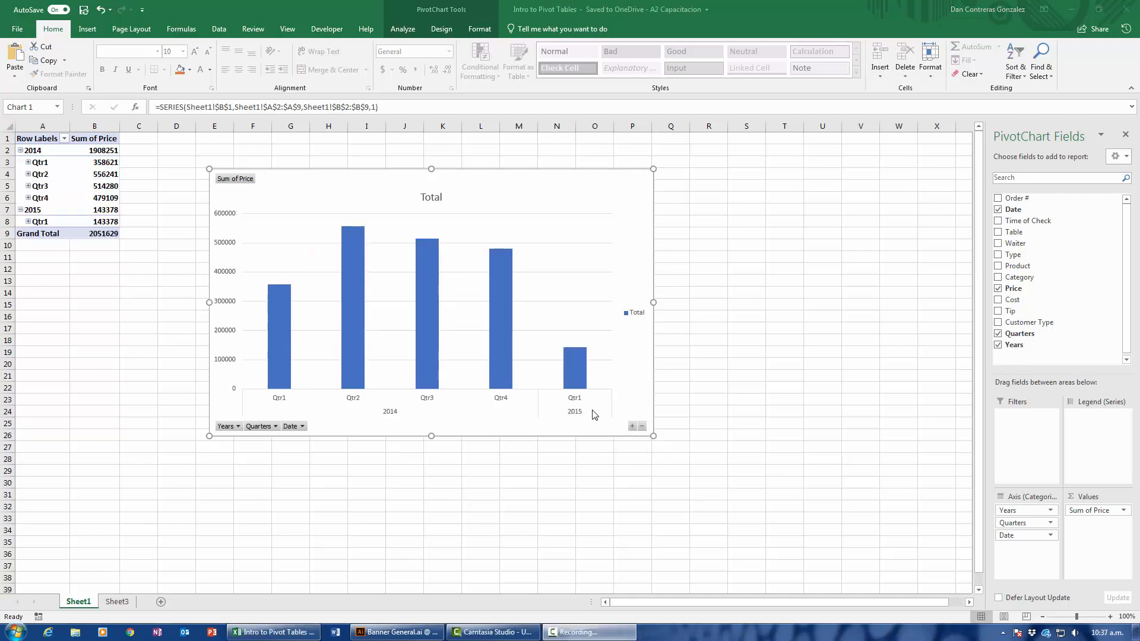
click(639, 429)
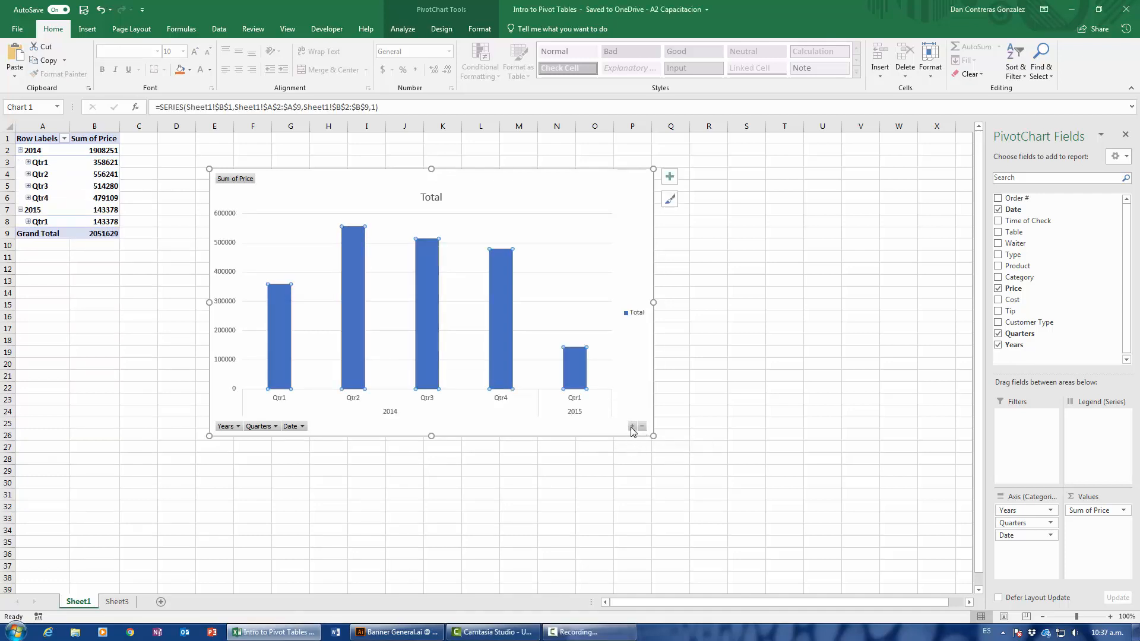
click(633, 426)
click(641, 427)
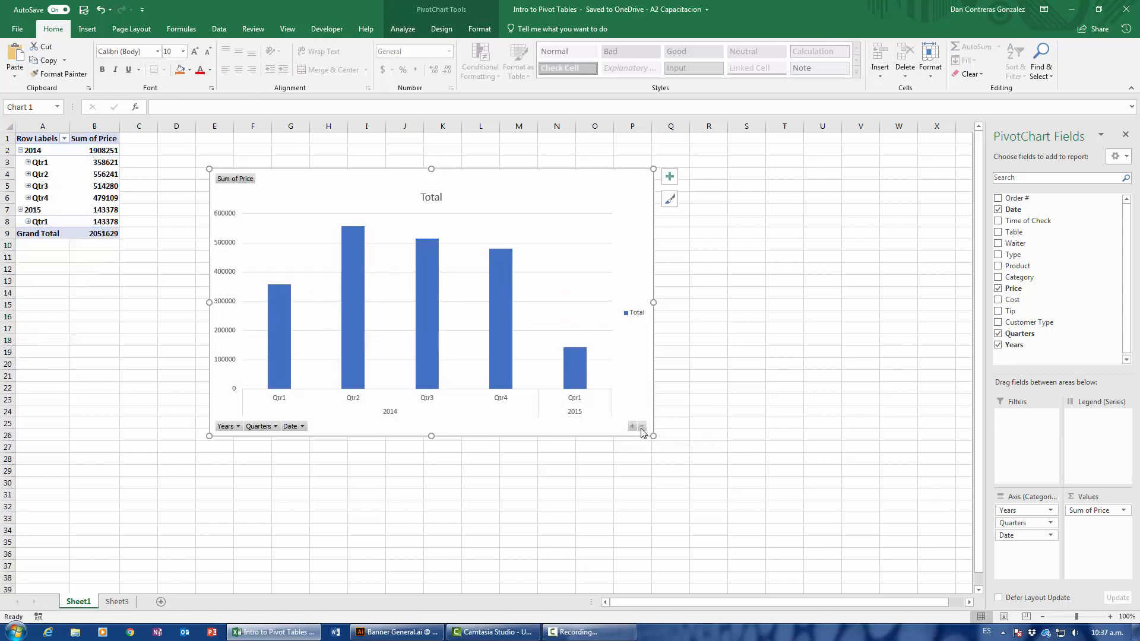
click(641, 428)
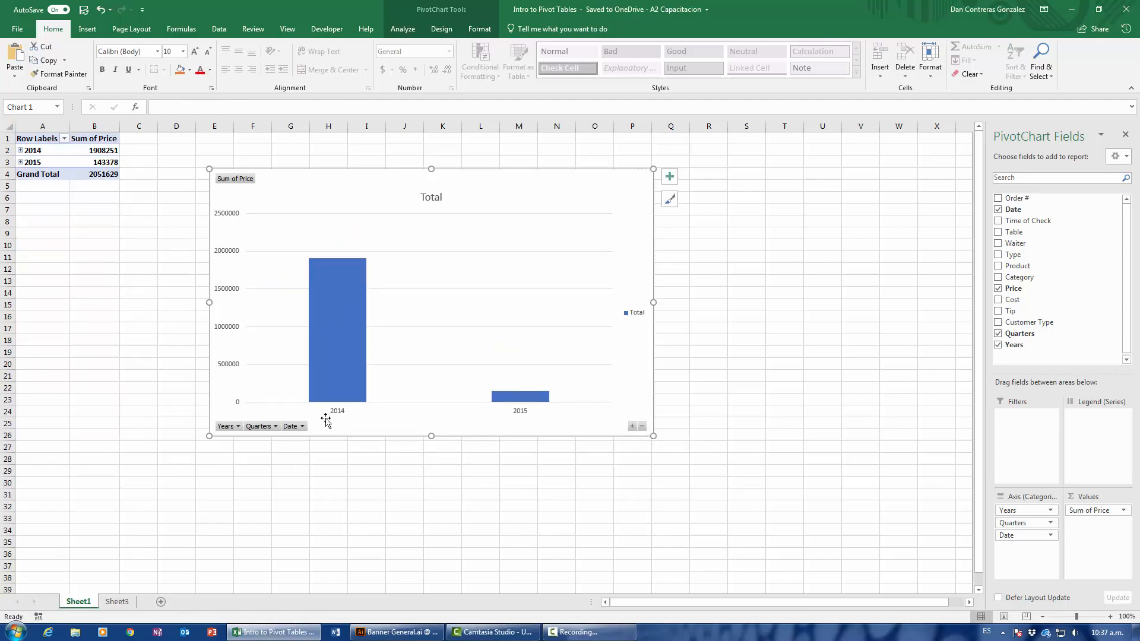
click(633, 427)
click(632, 426)
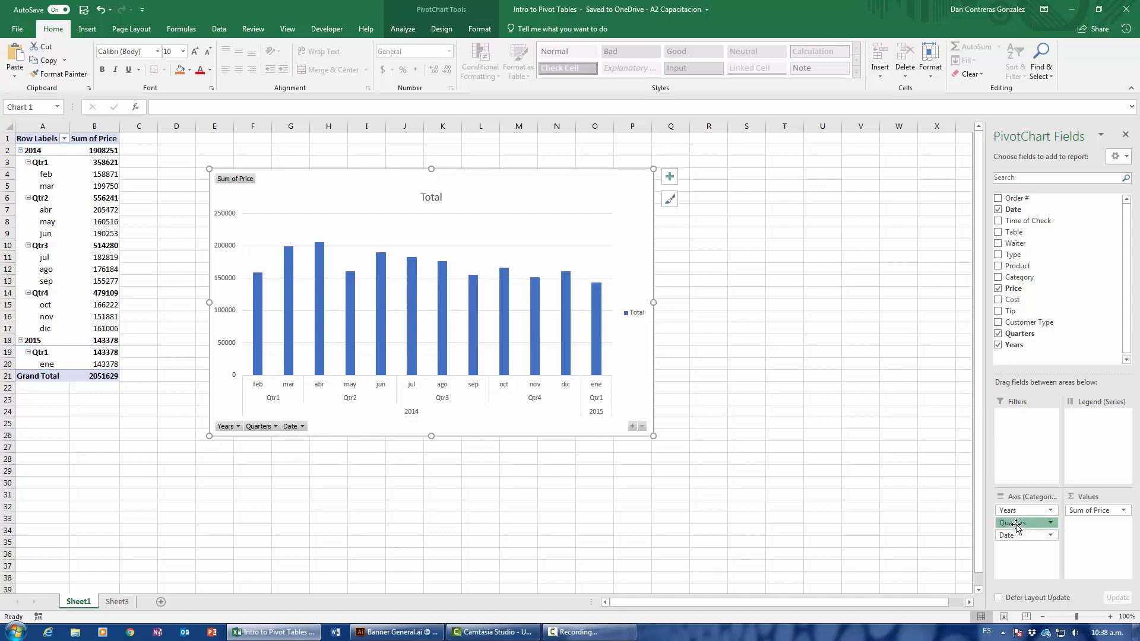
Remove the Quarters field from the Axis area, keeping Years and Date.
drag(1017, 526, 841, 469)
drag(890, 471, 758, 418)
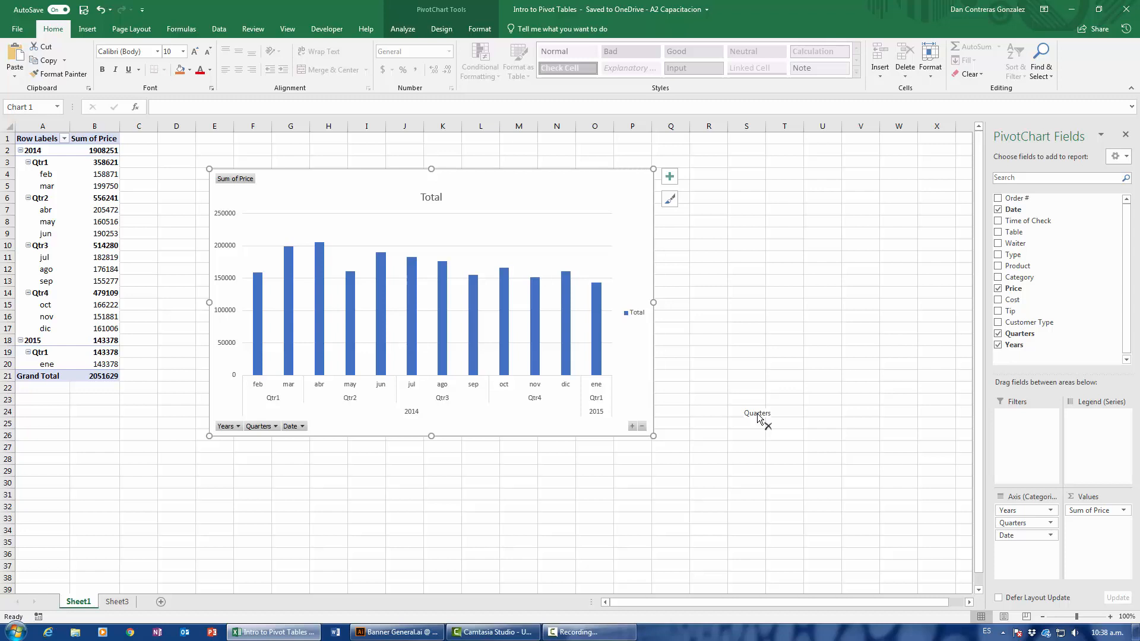
drag(758, 417, 758, 415)
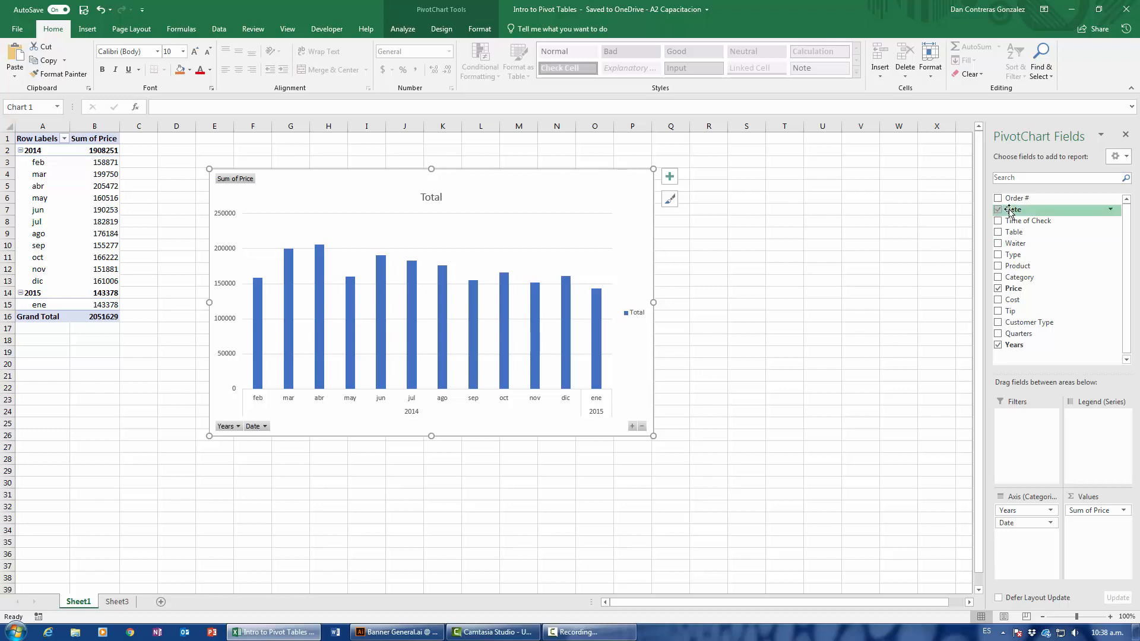
Move the chart to span about columns G to R and add the Type field to the Legend (Series) area.
drag(1018, 266, 1098, 457)
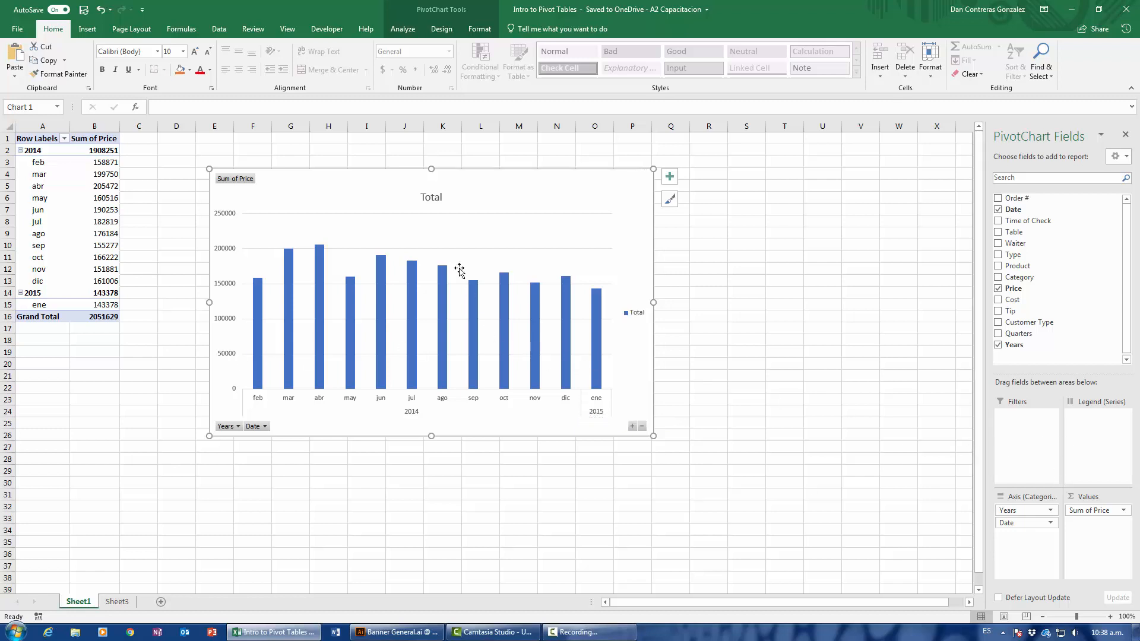
drag(463, 177, 520, 186)
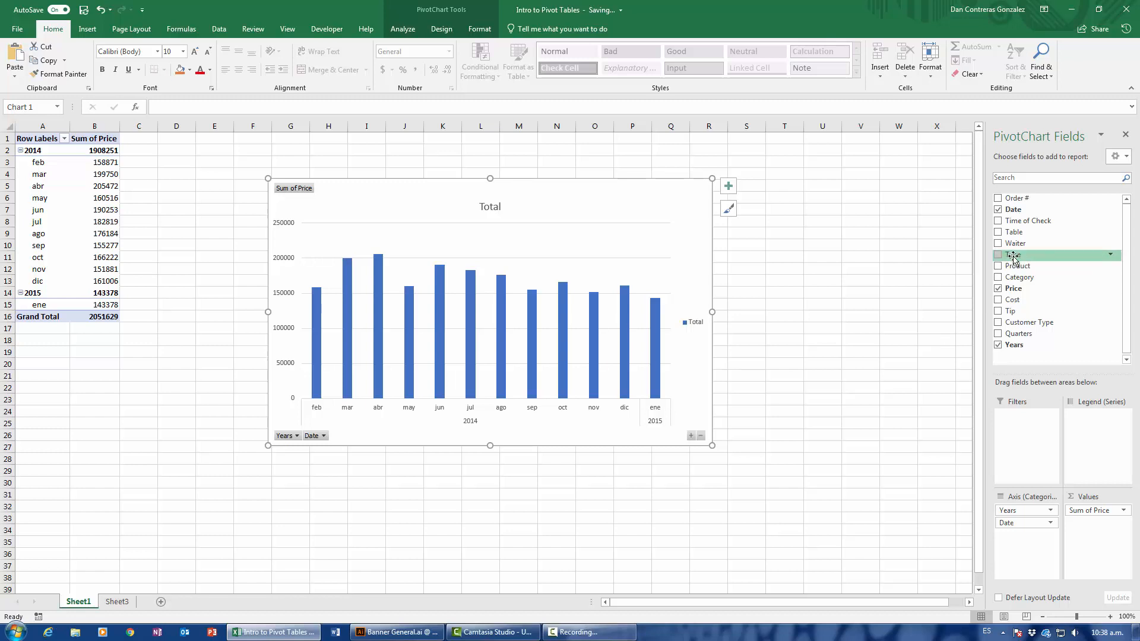
drag(1016, 254, 1092, 432)
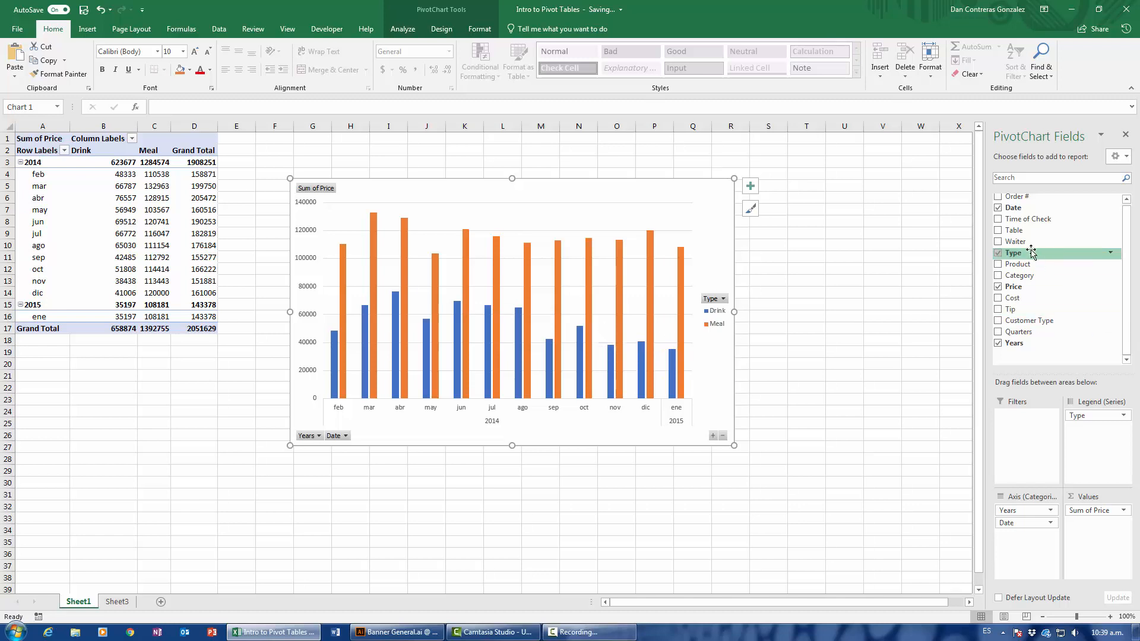
Add Waiter as a report filter, restrict the chart to the last-listed waiter, and remove the filter field again.
drag(1017, 242, 1017, 437)
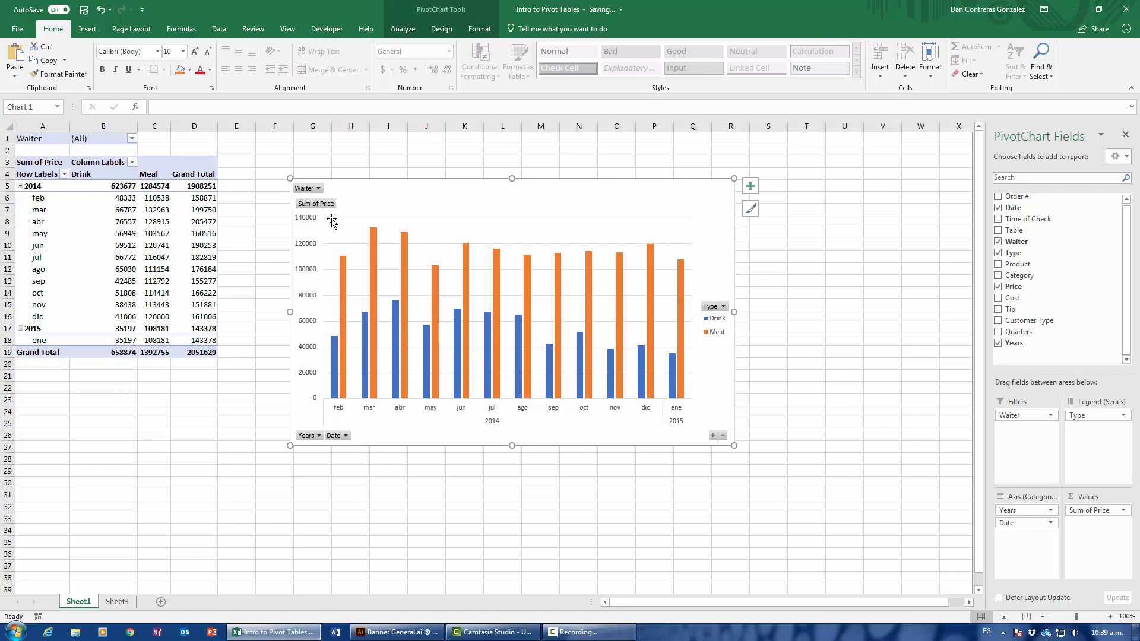
click(319, 189)
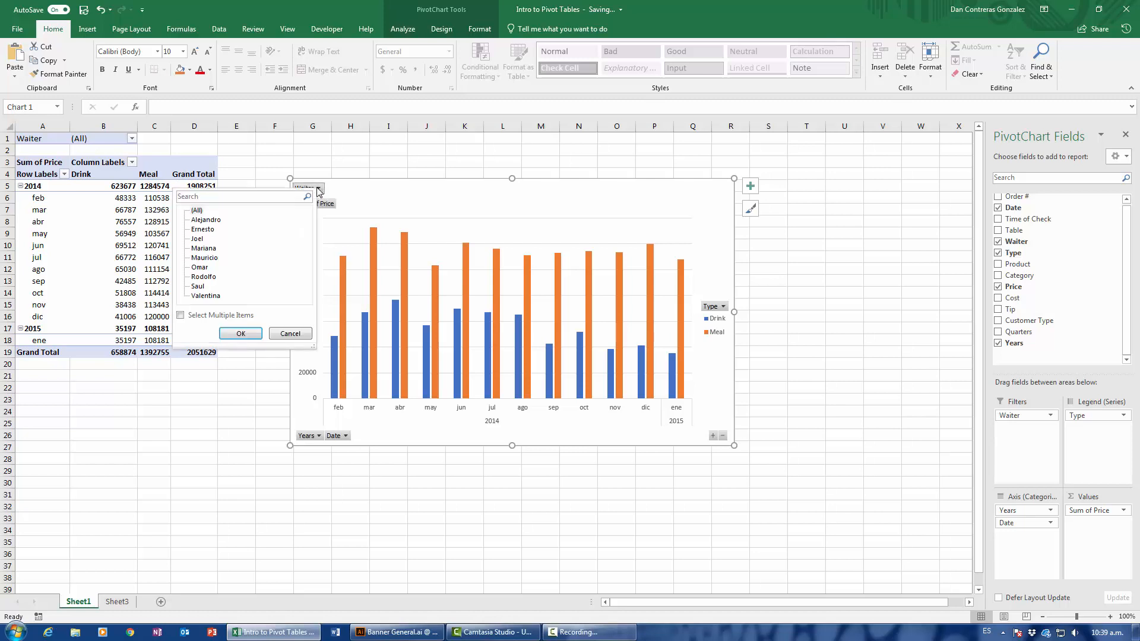
click(242, 336)
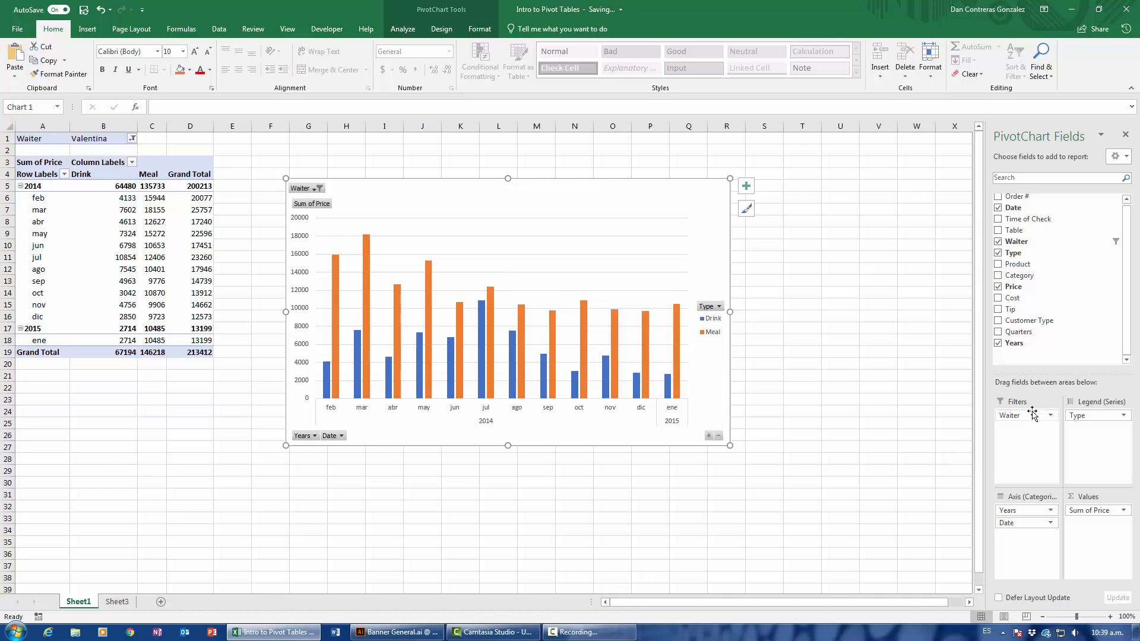
drag(1025, 417, 883, 363)
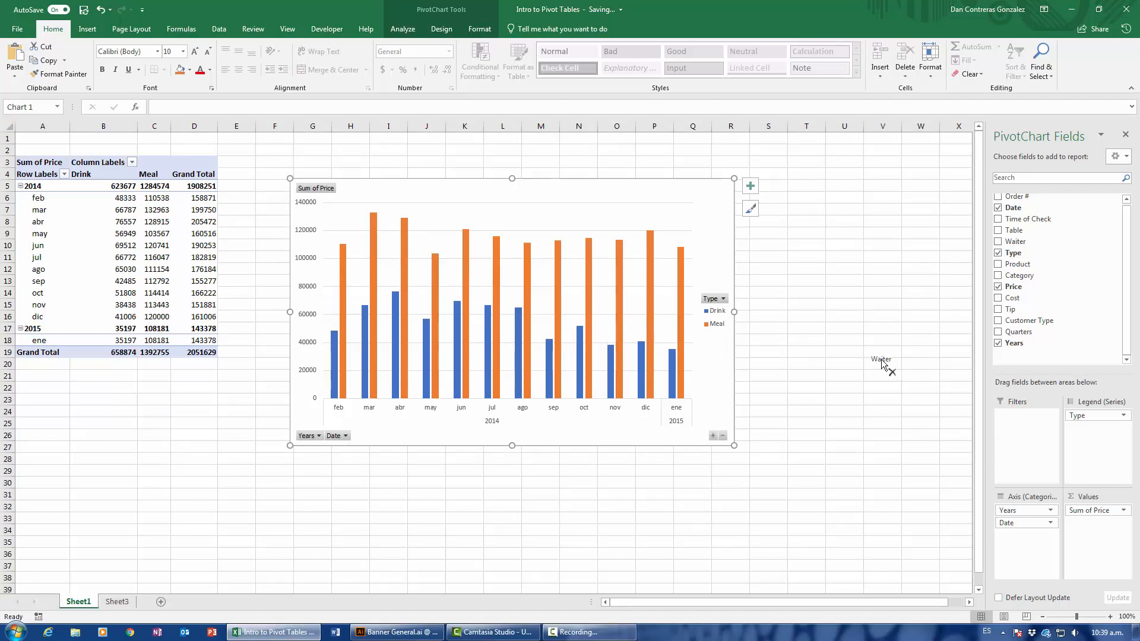
Insert a Waiter slicer beside the chart and enlarge it to about 11.27 cm high and 5.74 cm wide.
click(404, 30)
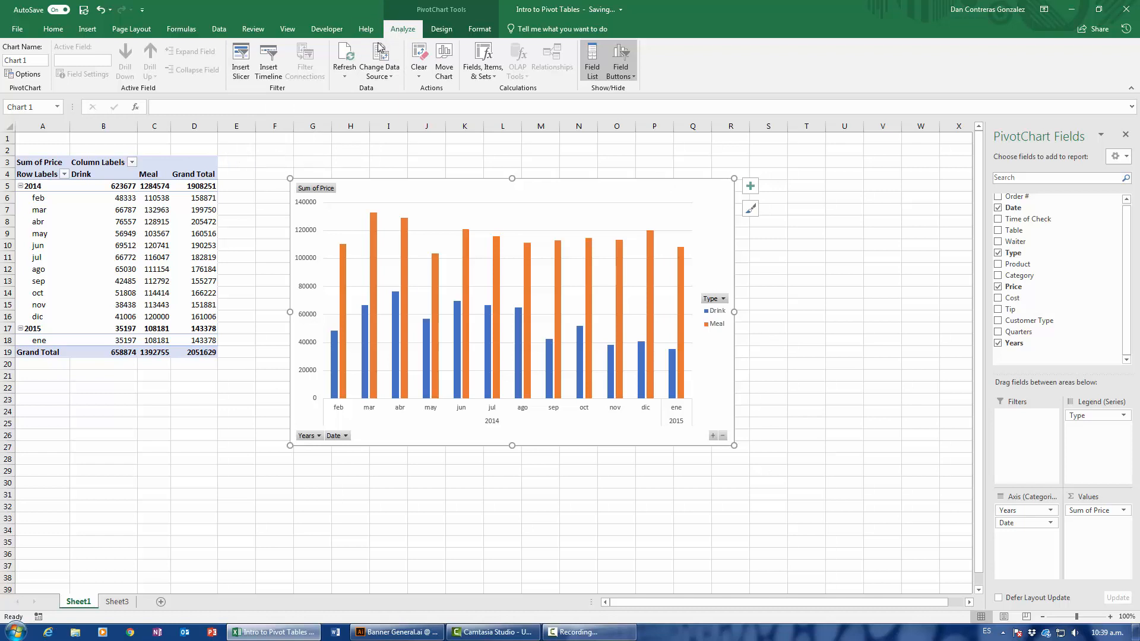
click(241, 70)
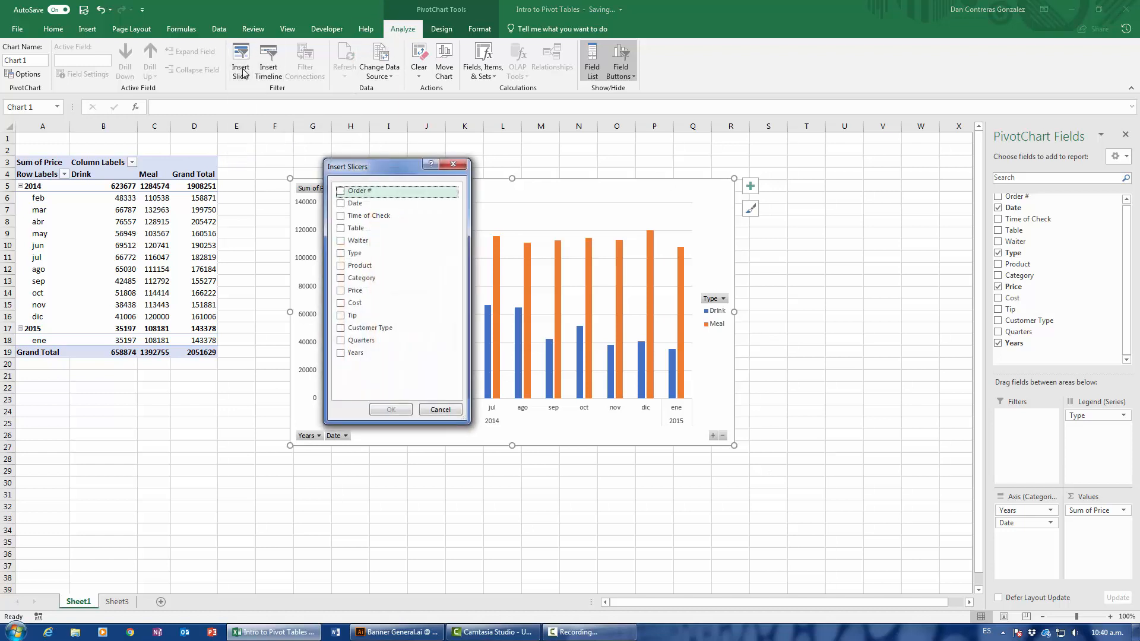
click(341, 241)
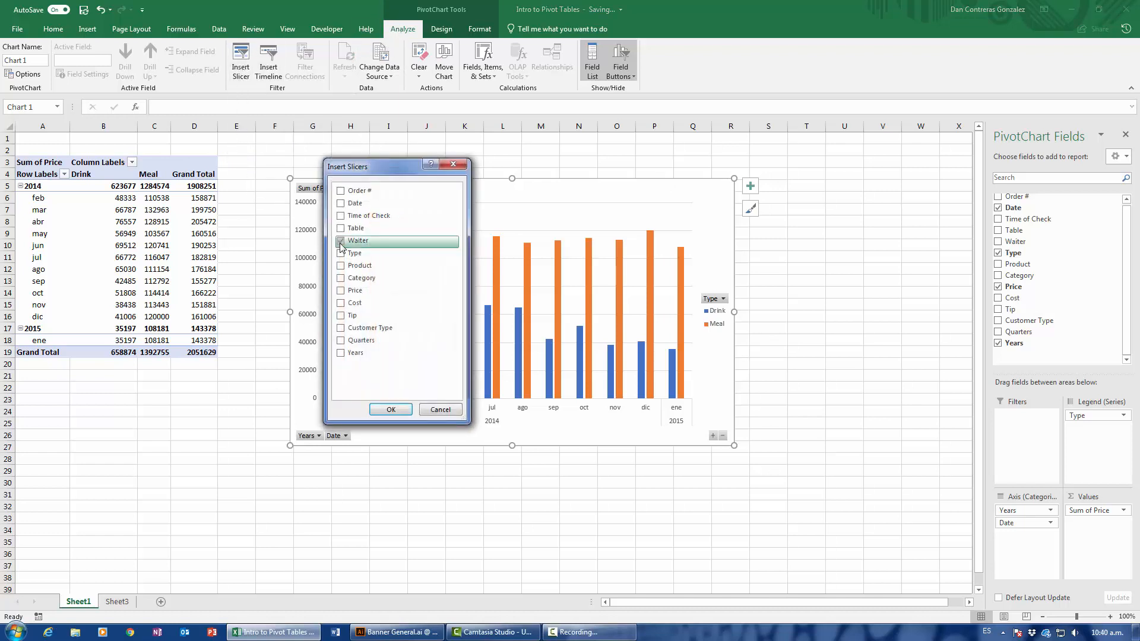
click(400, 416)
drag(499, 281, 775, 214)
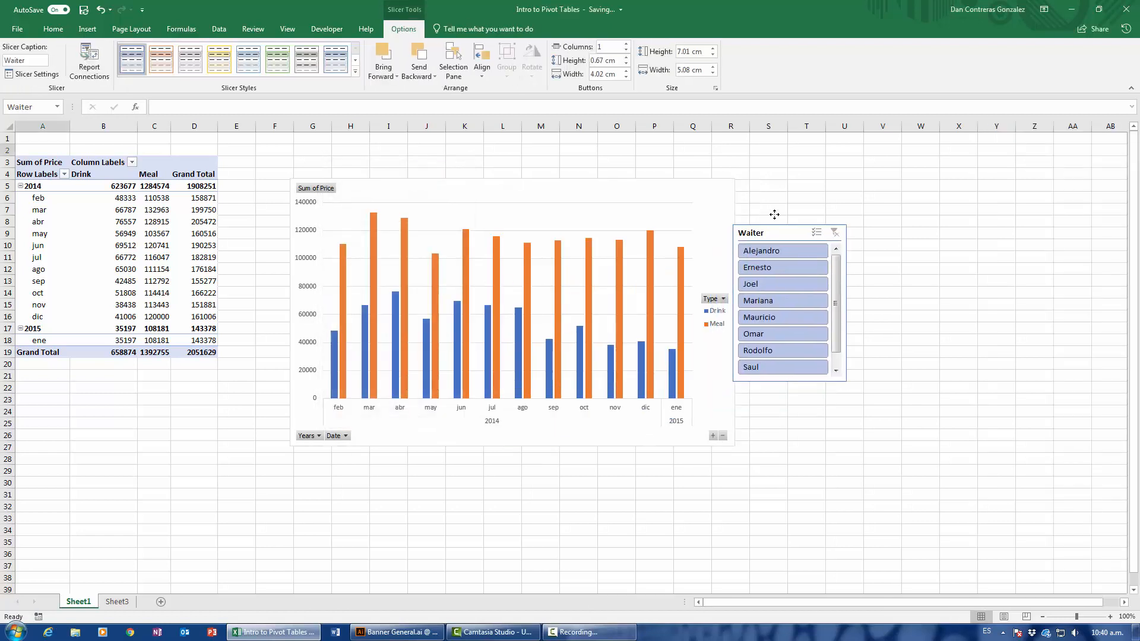
drag(878, 363, 890, 462)
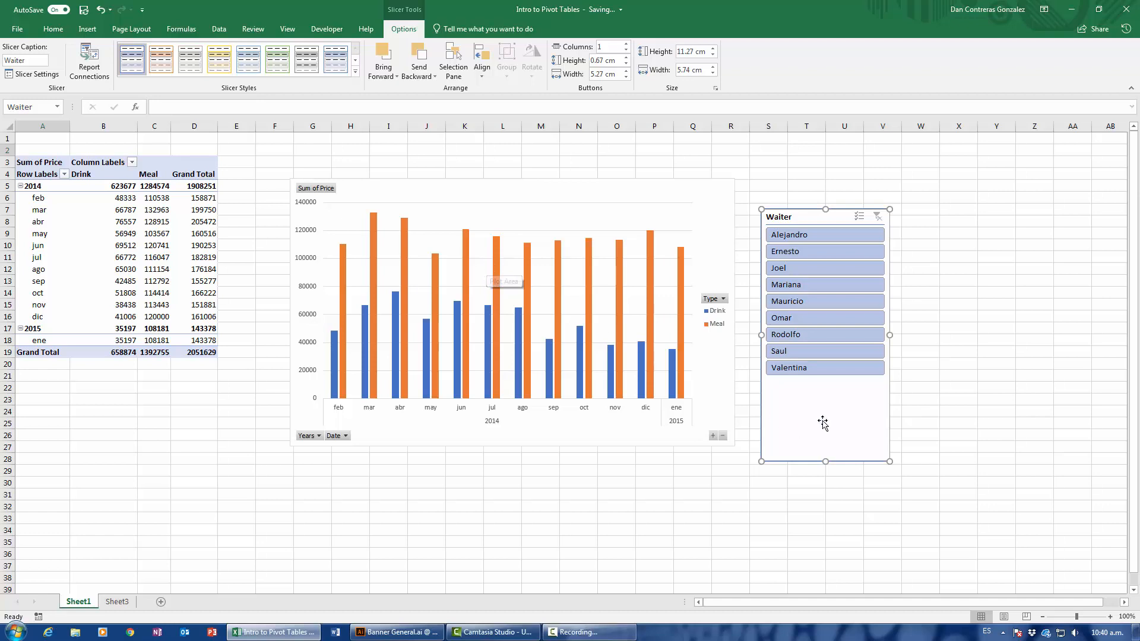
Filter the chart by different waiters with the slicer, ending on the last-listed one, and adjust the positions of slicer and chart.
click(810, 369)
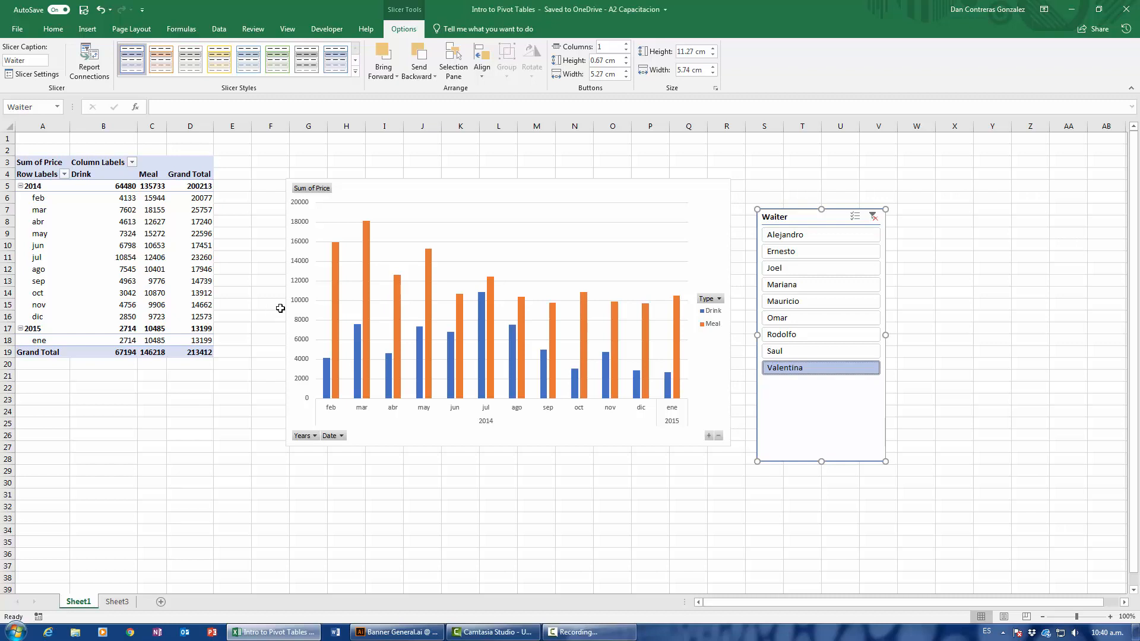
drag(808, 217, 798, 191)
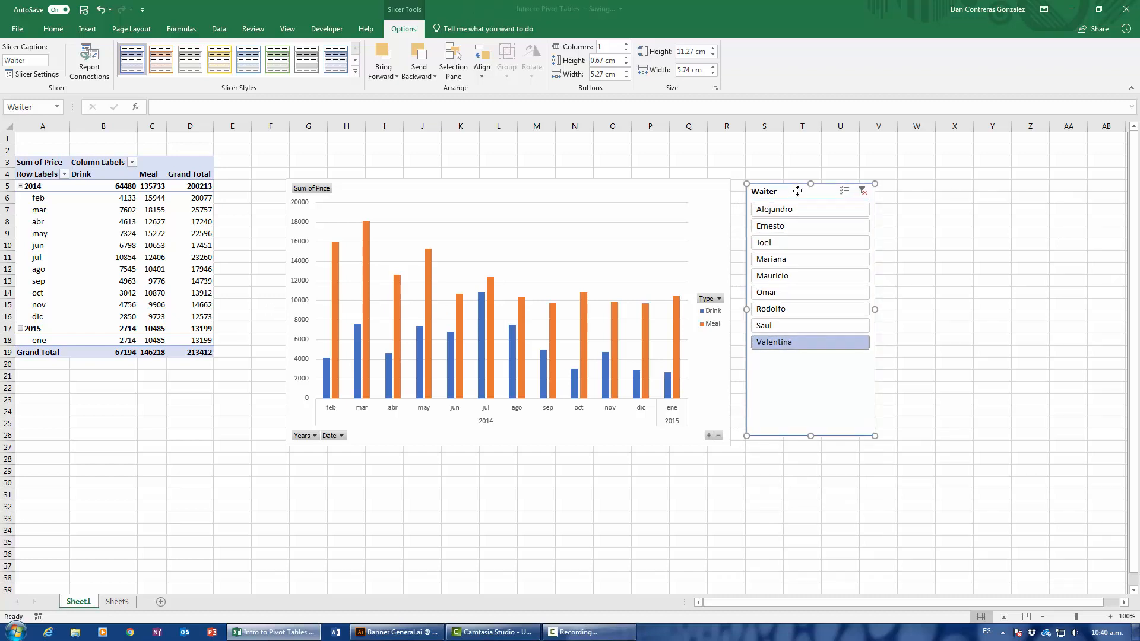
click(796, 209)
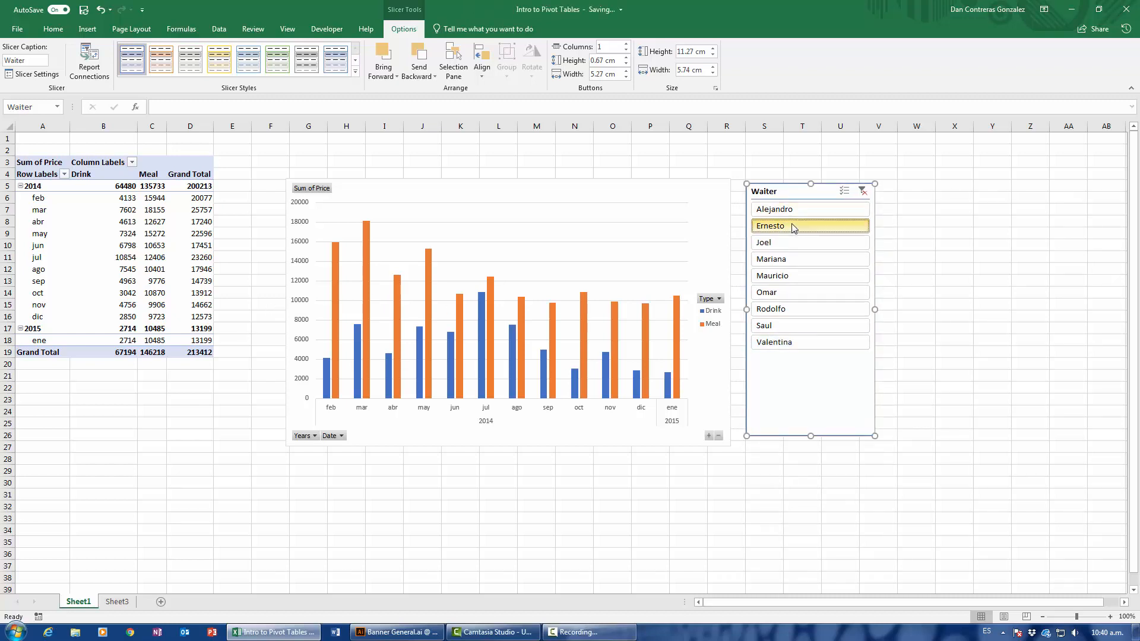
click(797, 244)
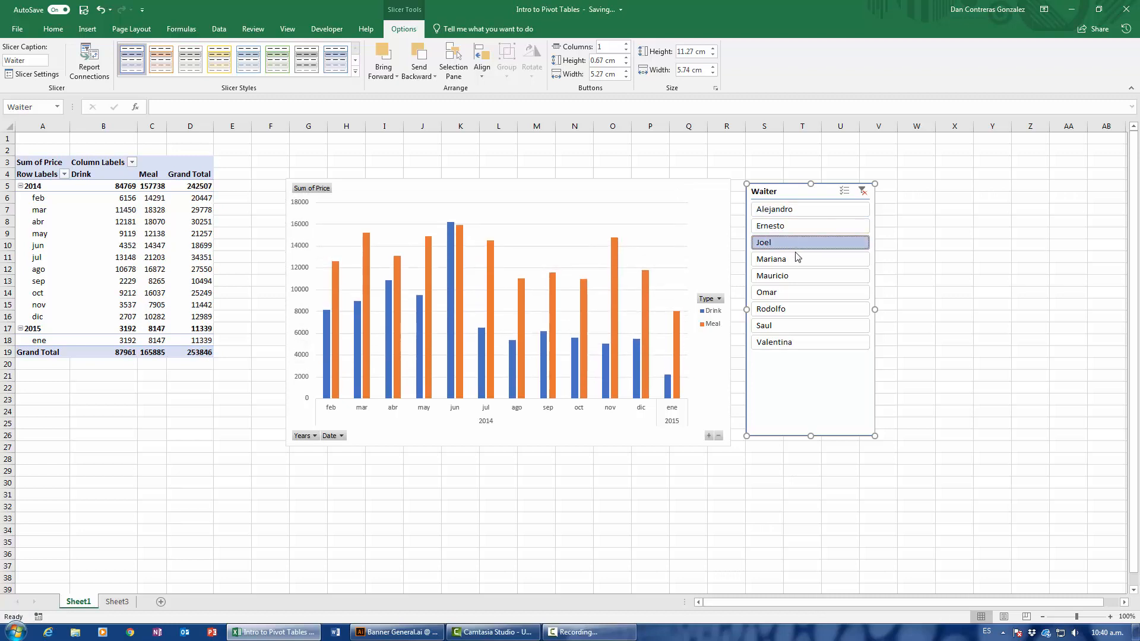
click(799, 278)
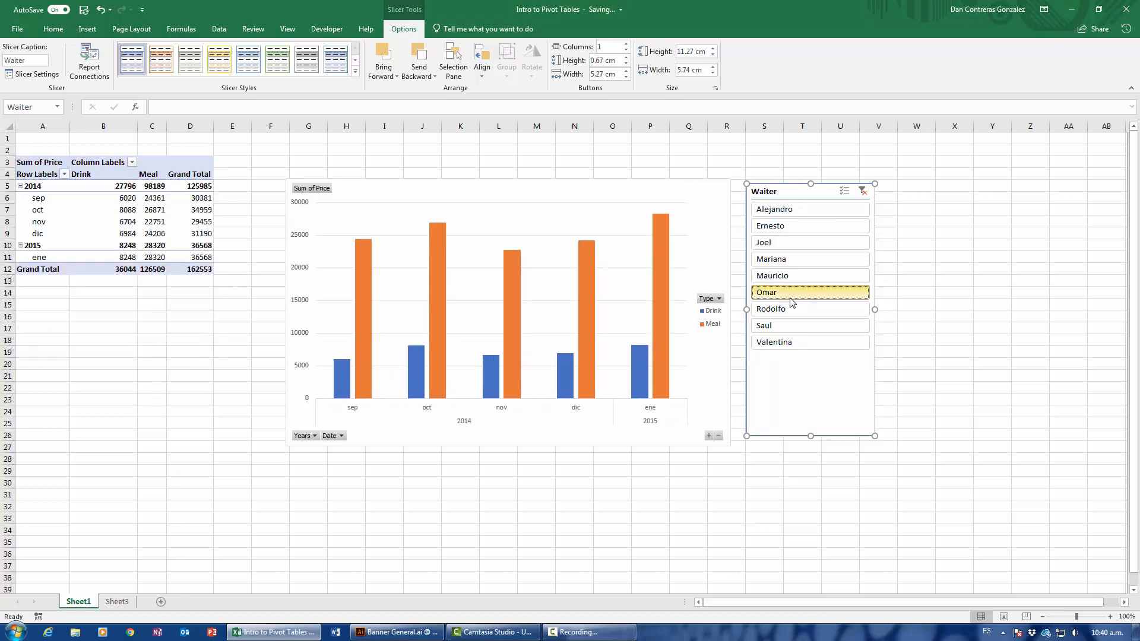
click(794, 294)
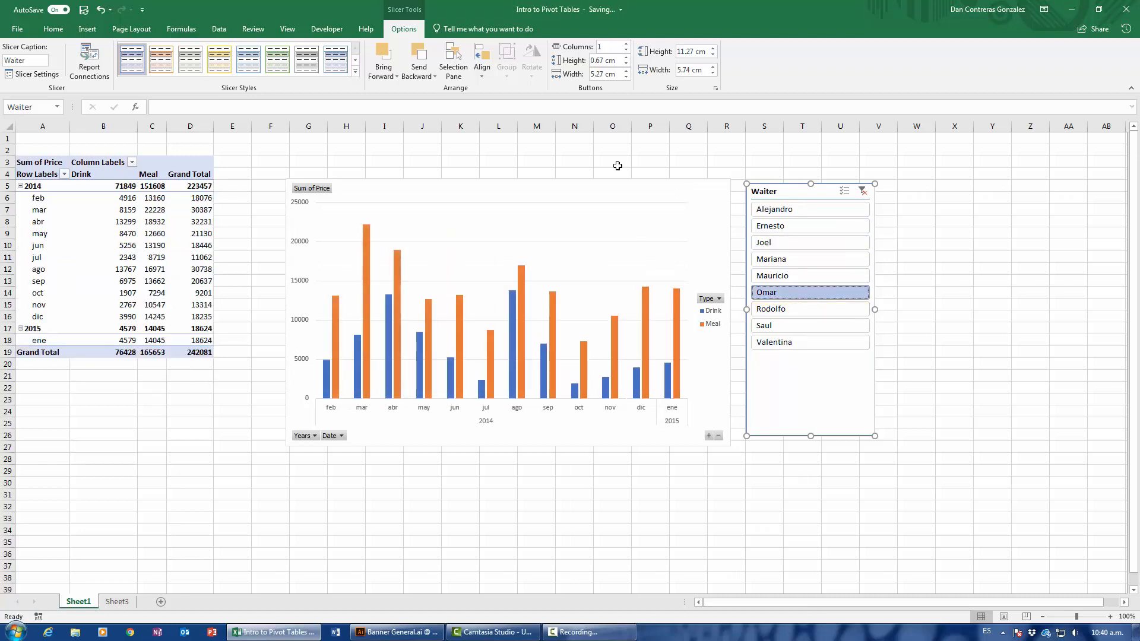
drag(557, 208, 540, 207)
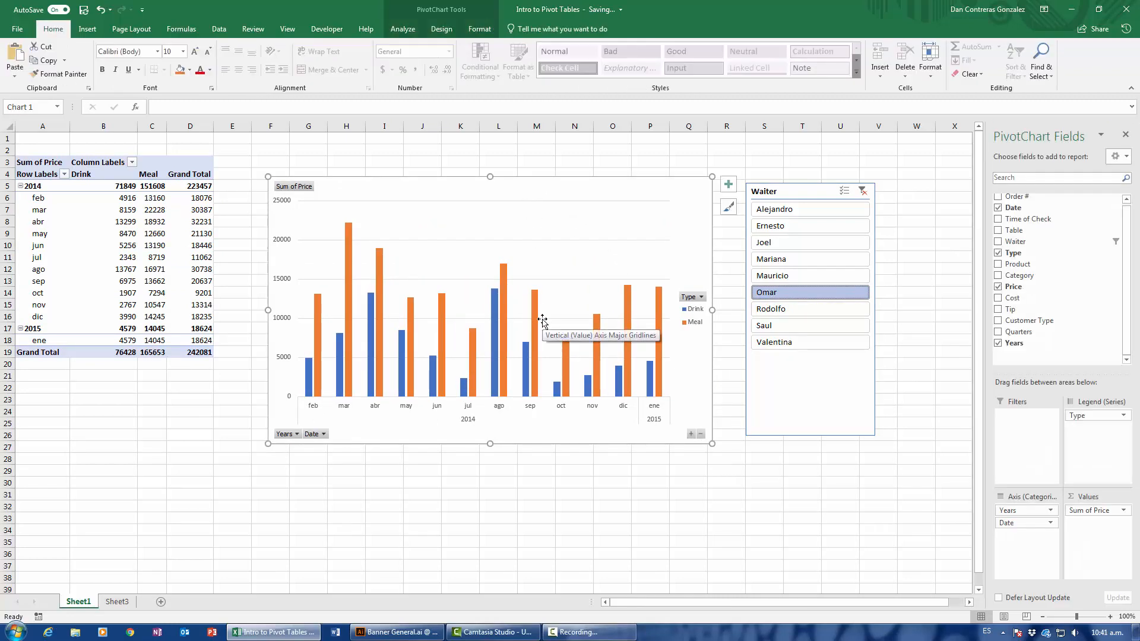
click(787, 344)
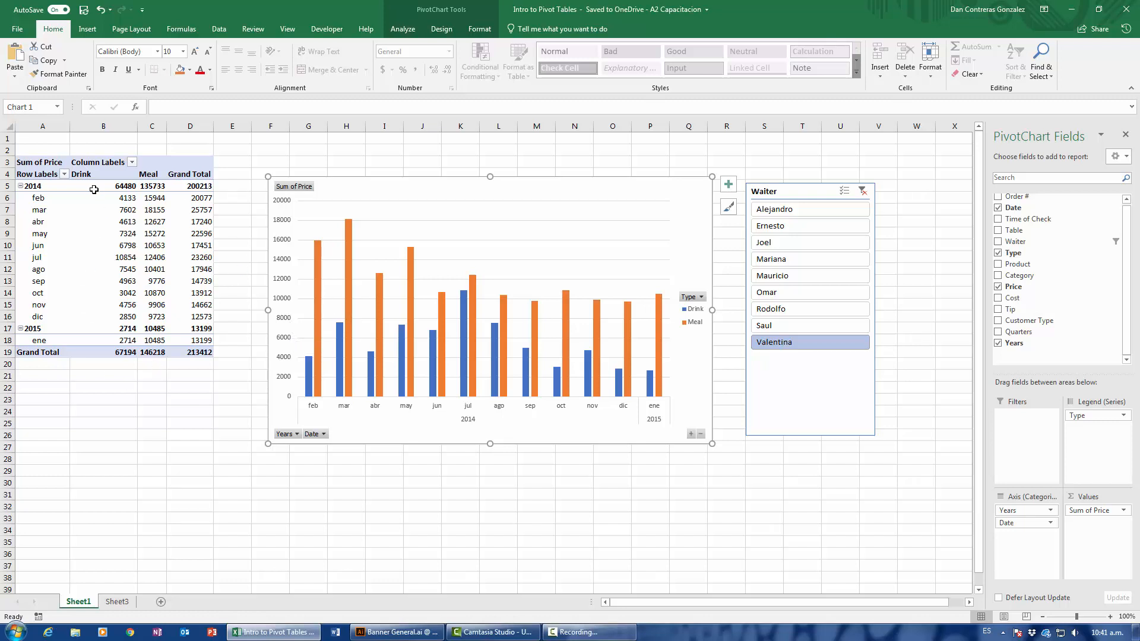
Format the PivotTable values in B5:D19 as Currency and move the chart to about columns E to P, rows 3 to 25.
drag(94, 186, 196, 345)
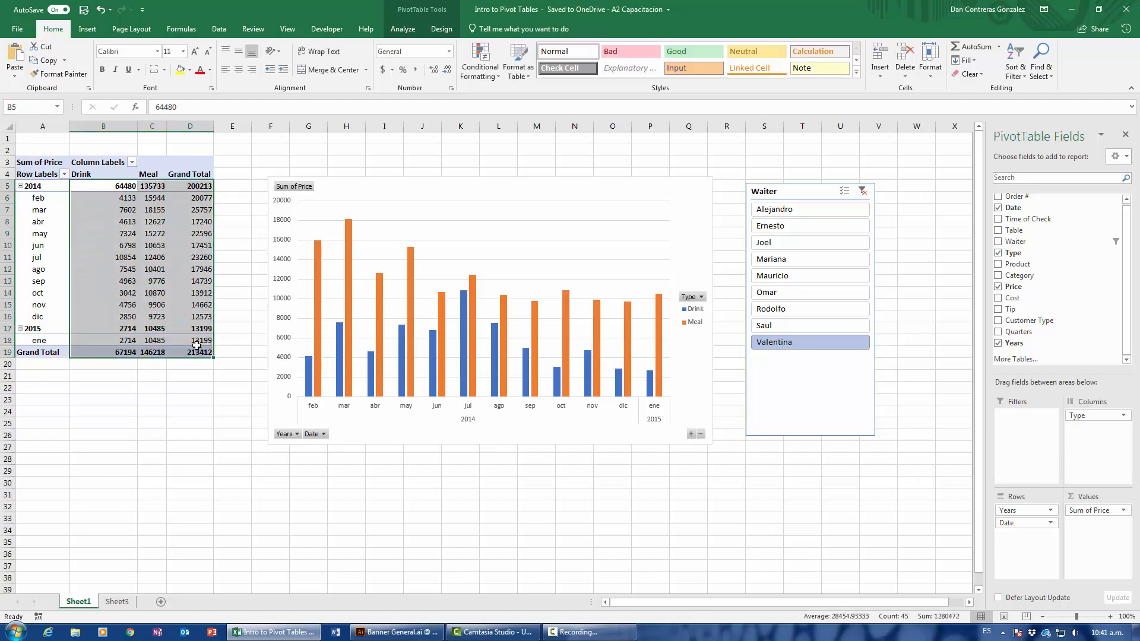
key(ctrl+shift+4)
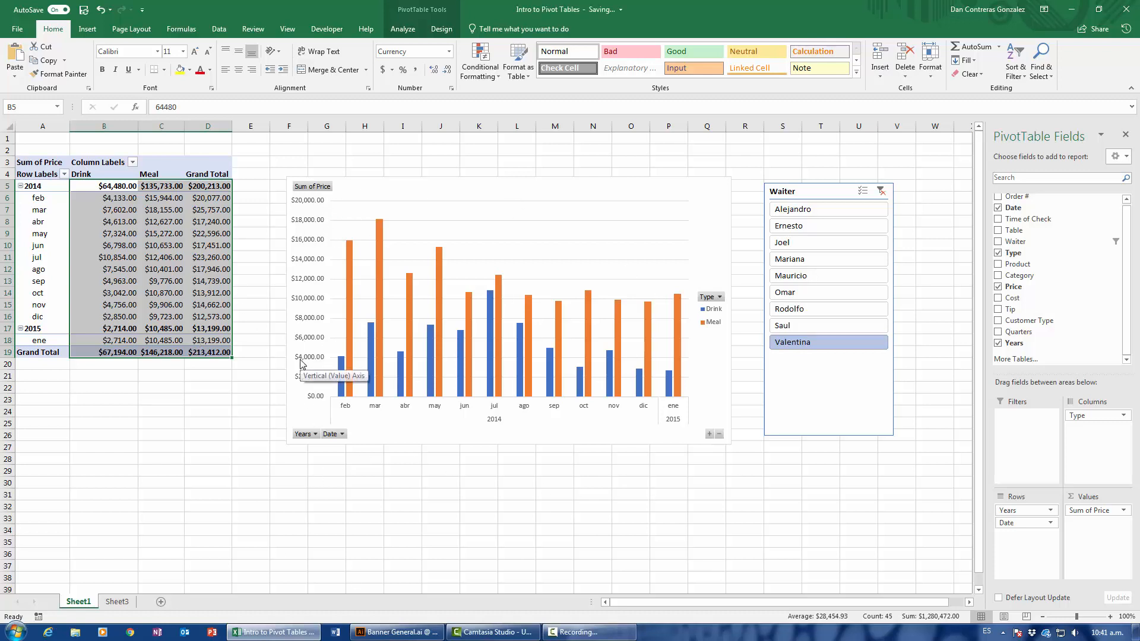
click(541, 184)
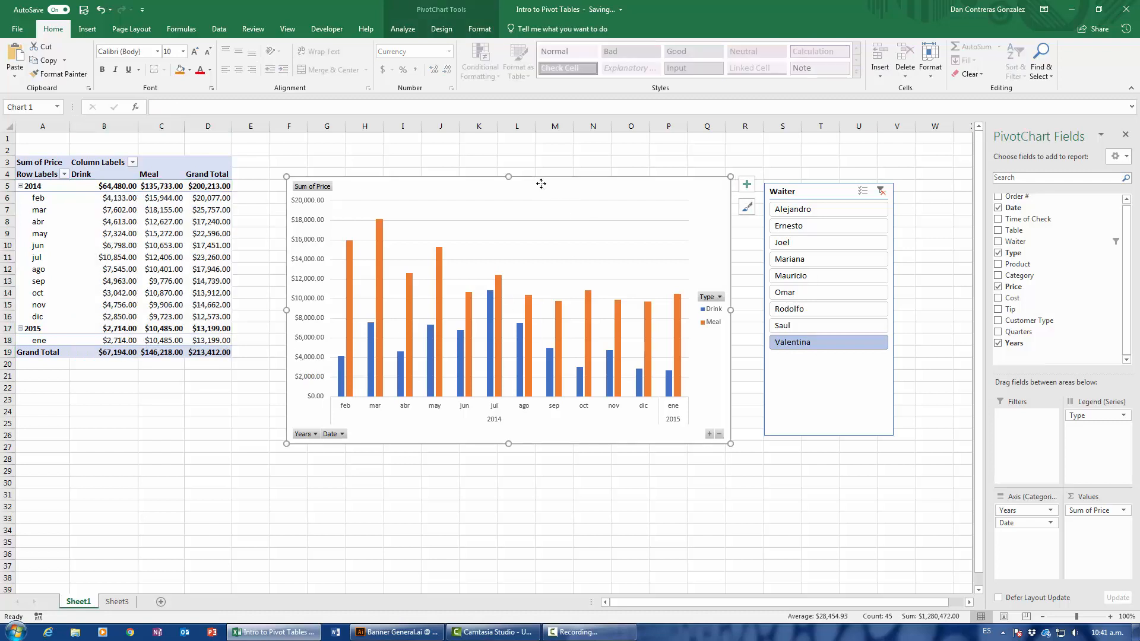
drag(541, 183, 502, 167)
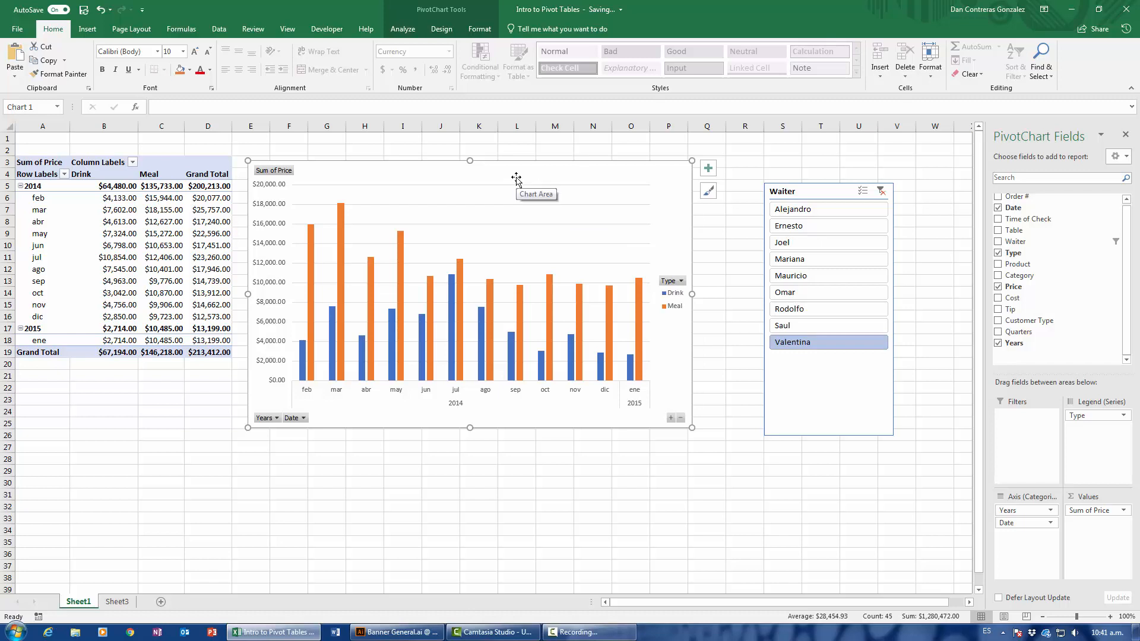
click(709, 174)
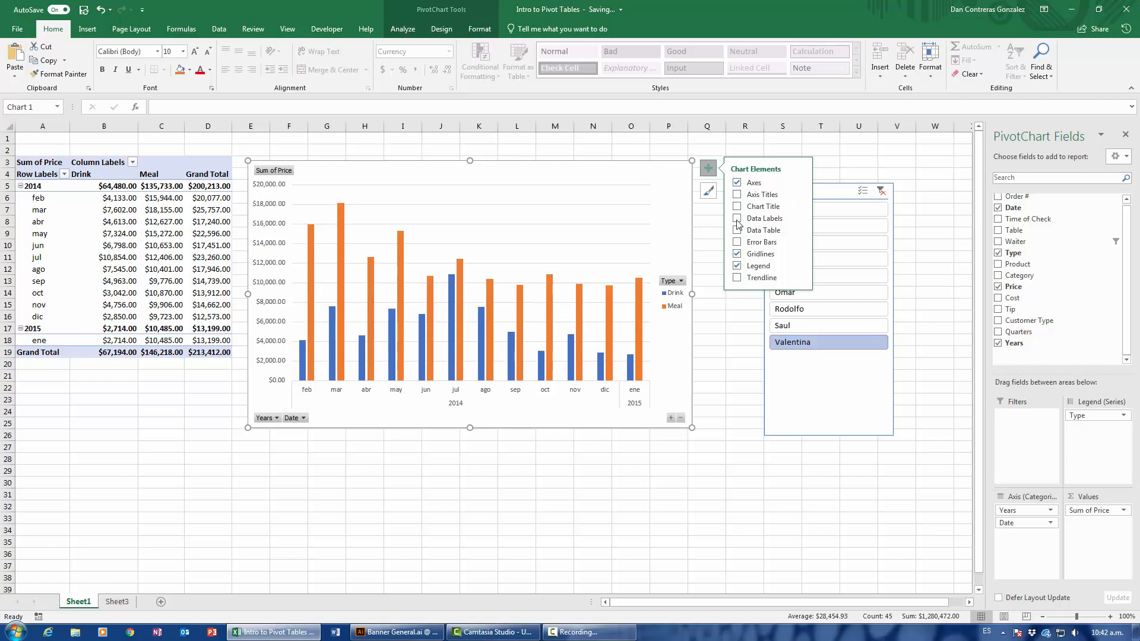
click(704, 292)
click(552, 175)
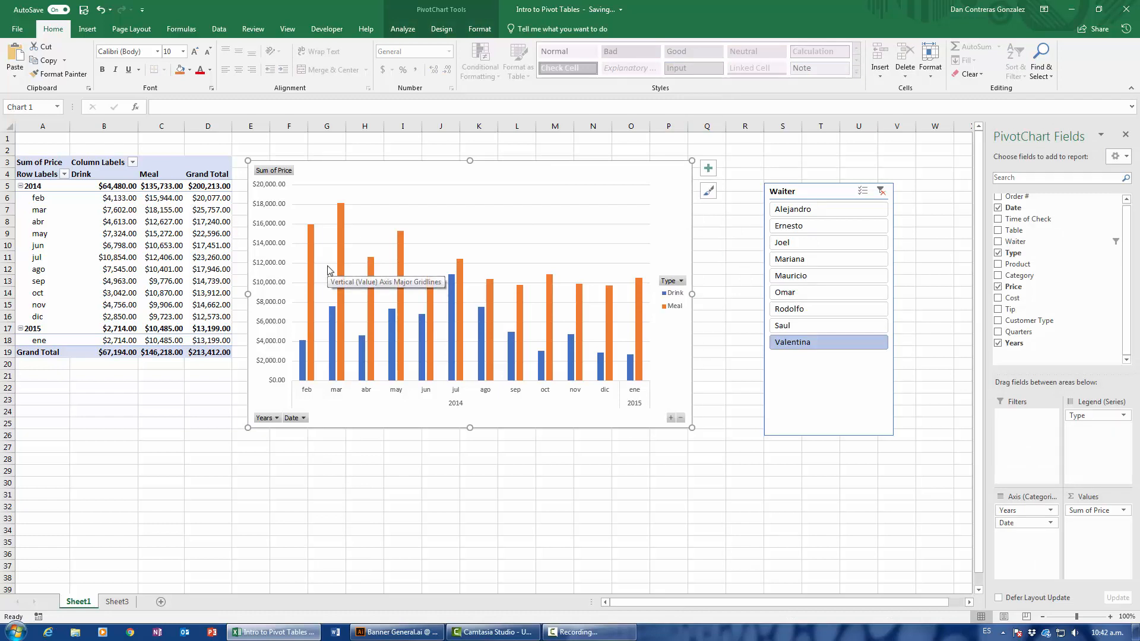
Apply the dark chart style Style 8 to the PivotChart.
click(443, 29)
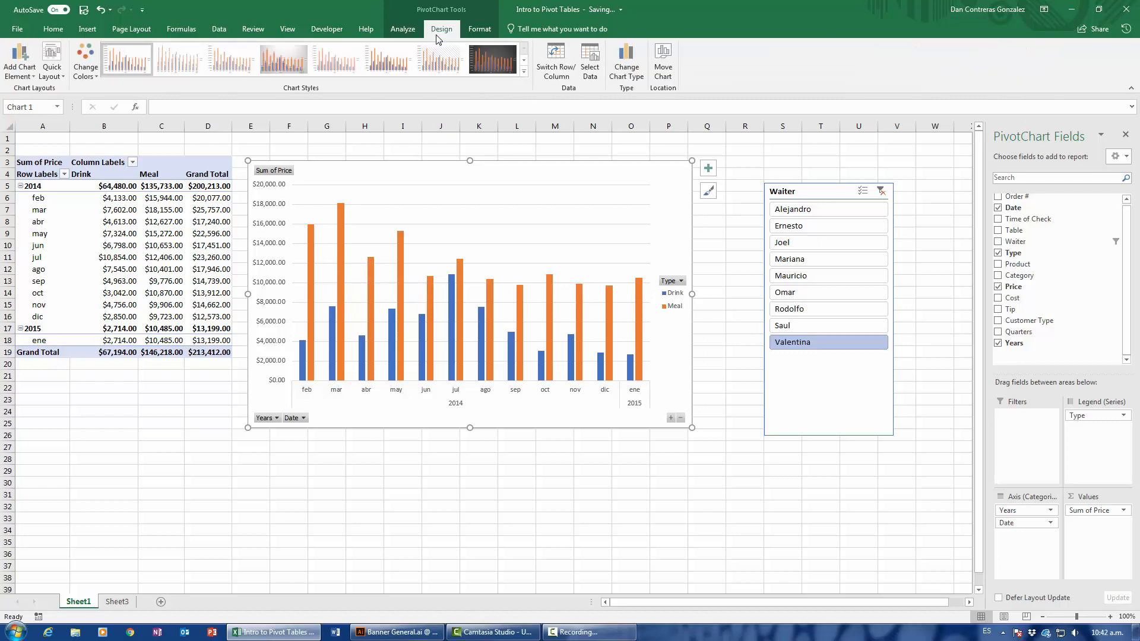
click(523, 71)
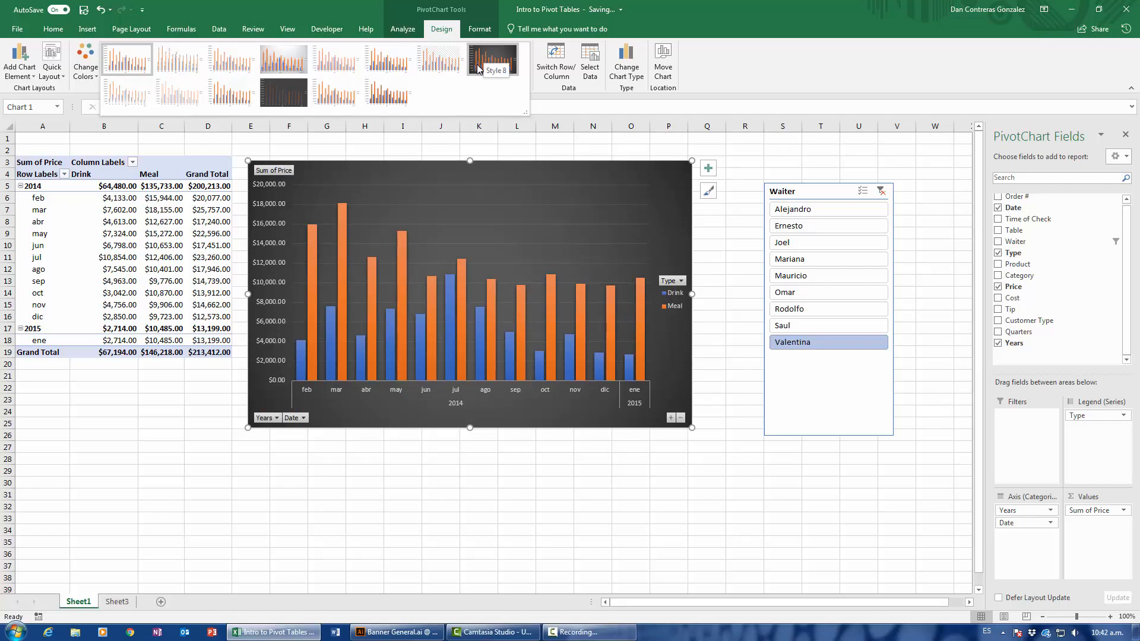
click(477, 66)
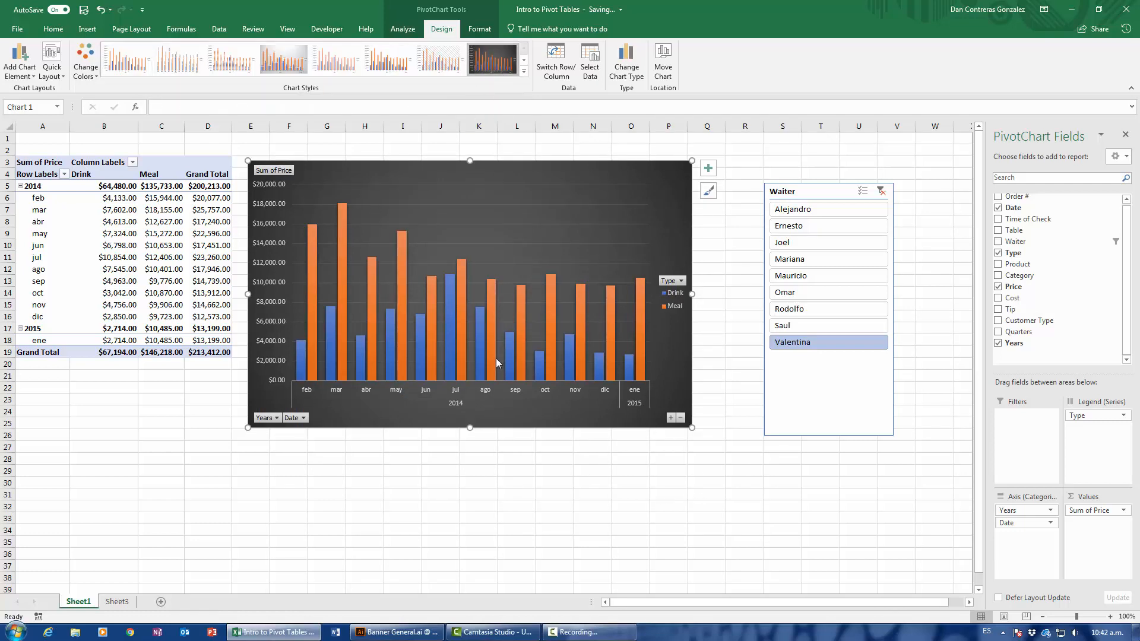
mouse_move(496, 360)
Hide all field buttons on the PivotChart.
right_click(275, 172)
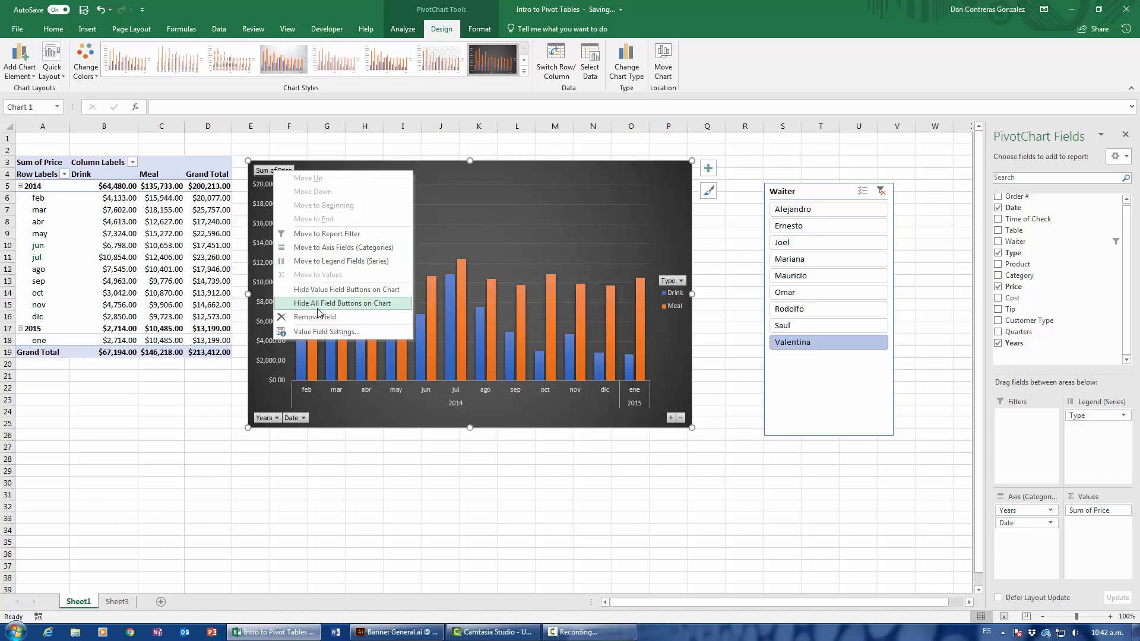
click(467, 357)
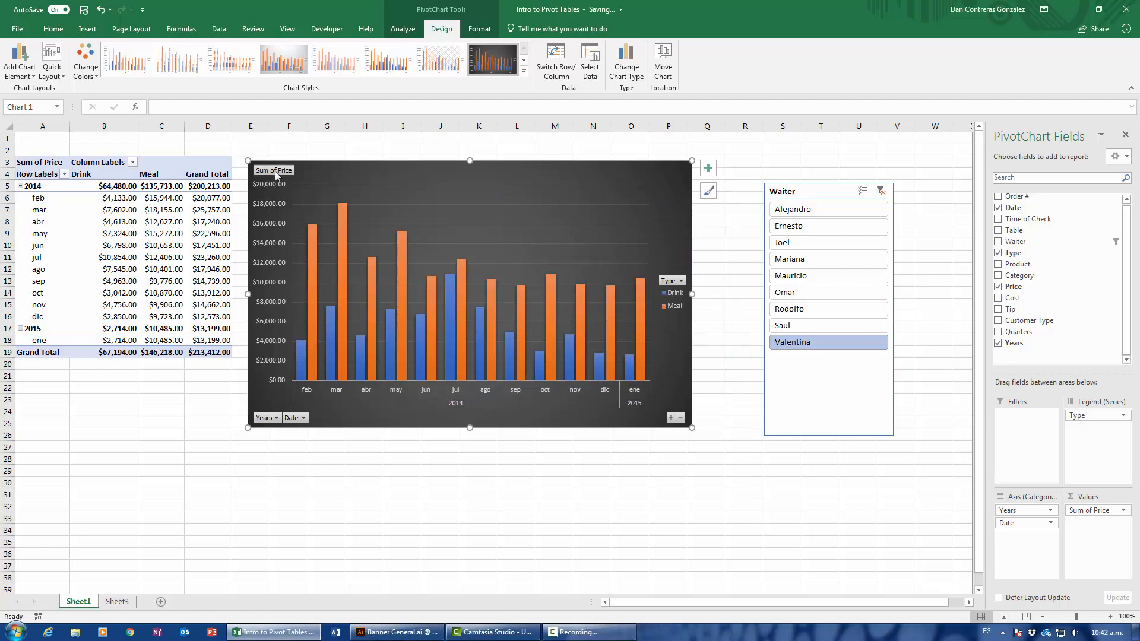
right_click(276, 174)
click(310, 307)
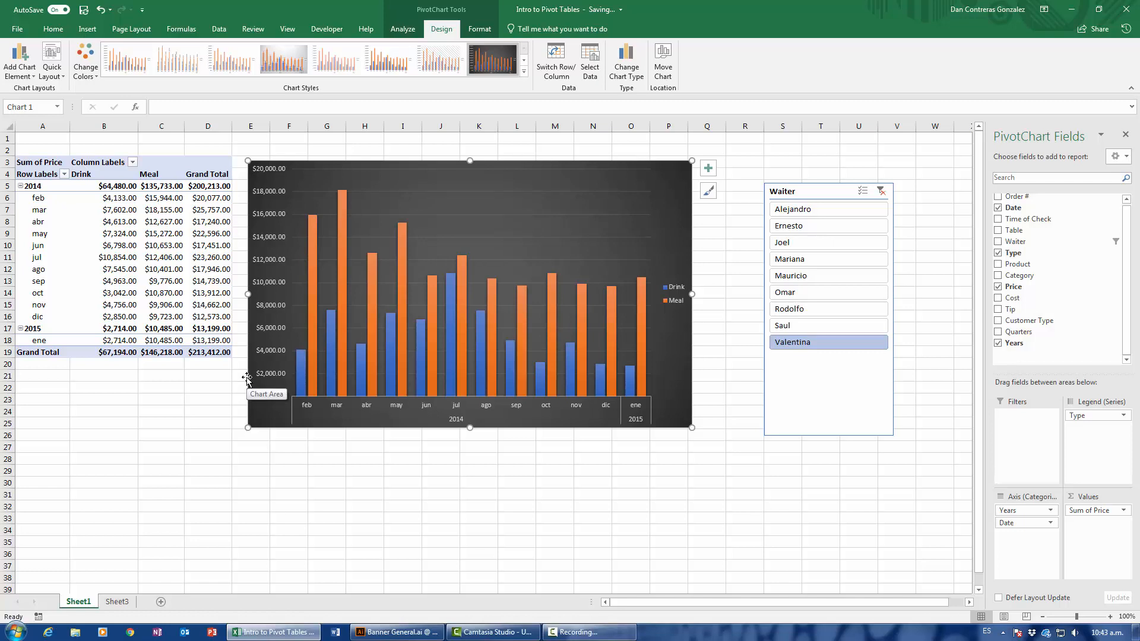
Preview the Column, Line, Pie and Clustered Bar chart types for the PivotChart, enlarging the pie preview.
mouse_move(464, 281)
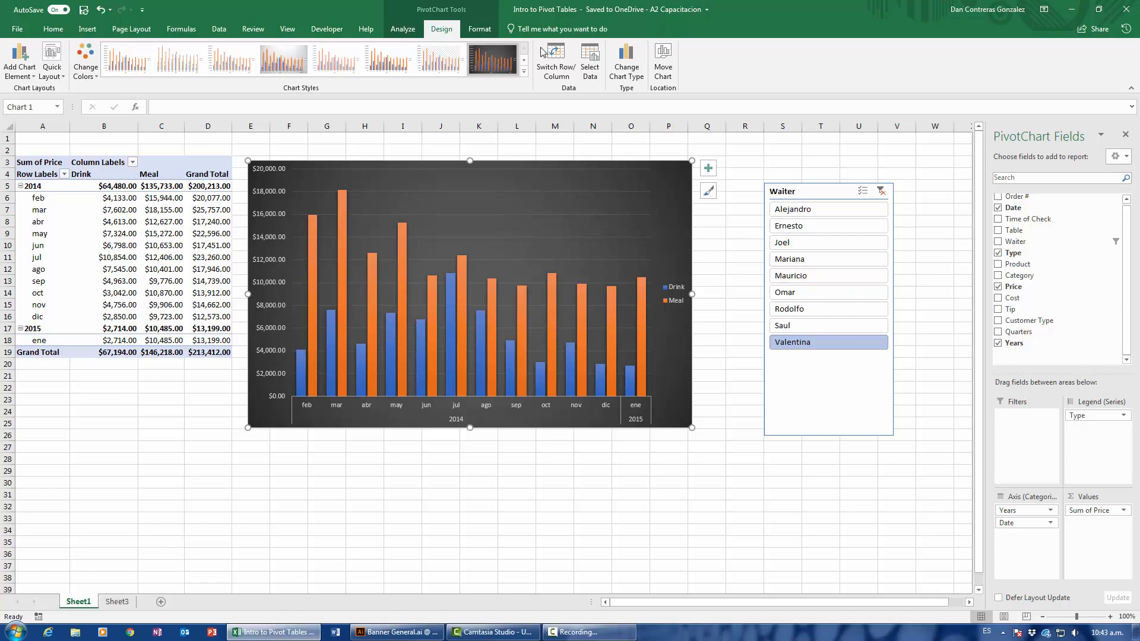
click(624, 65)
drag(605, 142, 841, 128)
click(670, 211)
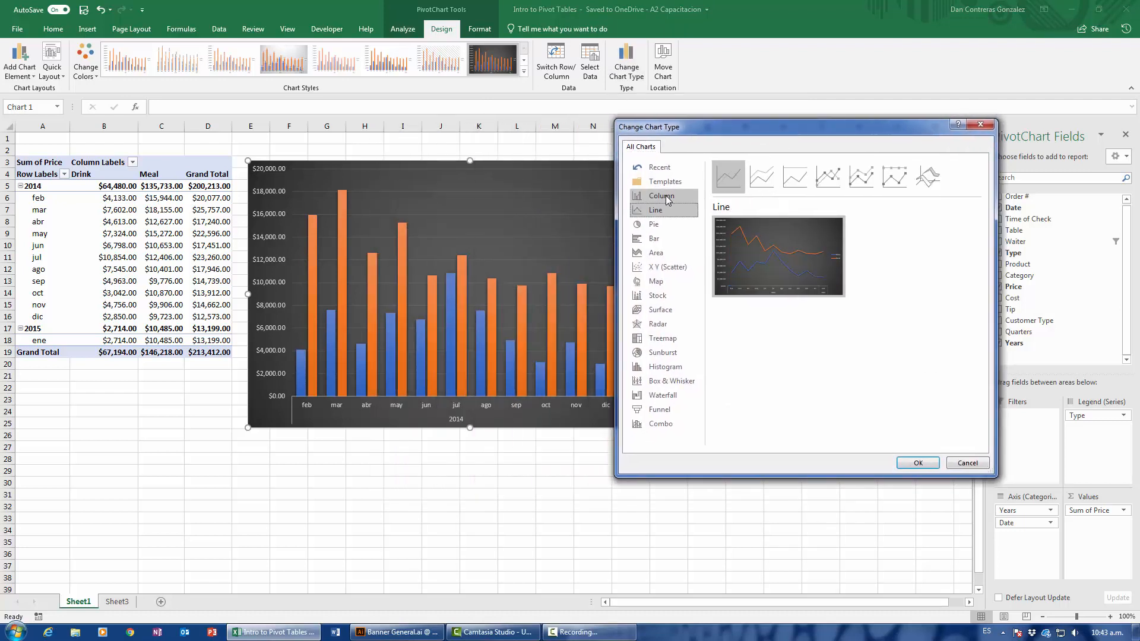
click(667, 198)
click(662, 212)
click(667, 198)
click(662, 213)
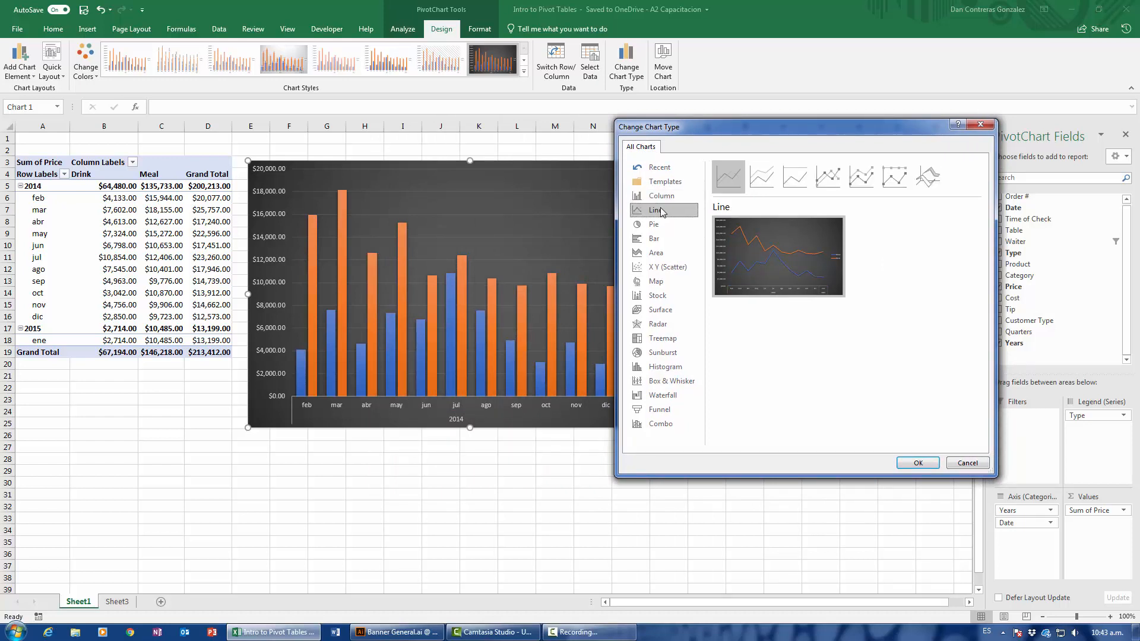
click(653, 231)
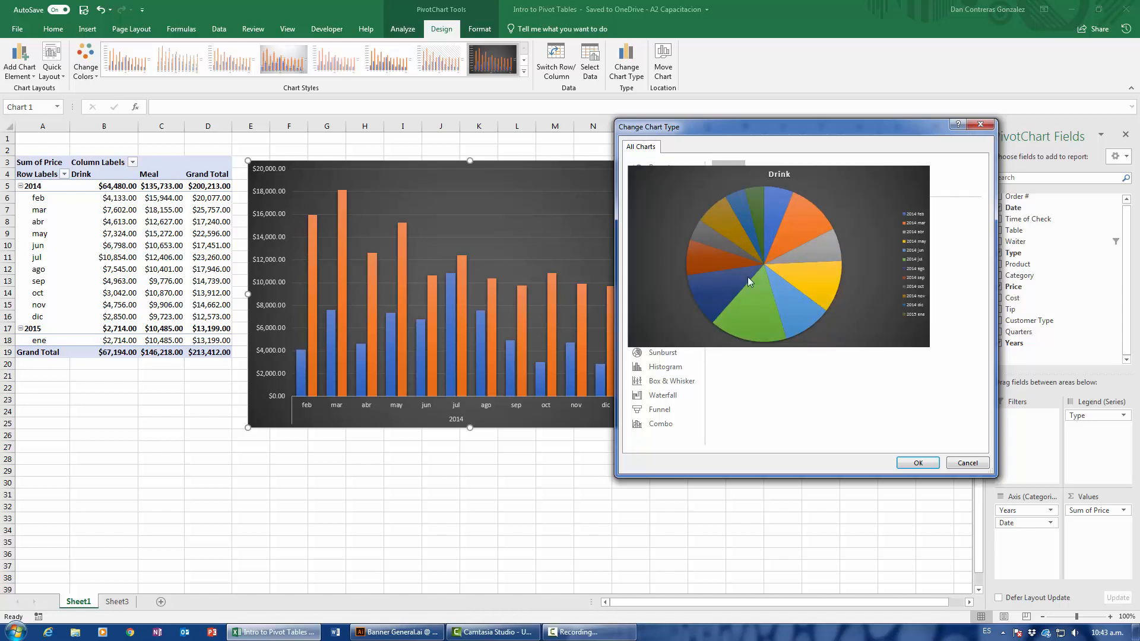
mouse_move(779, 249)
click(660, 240)
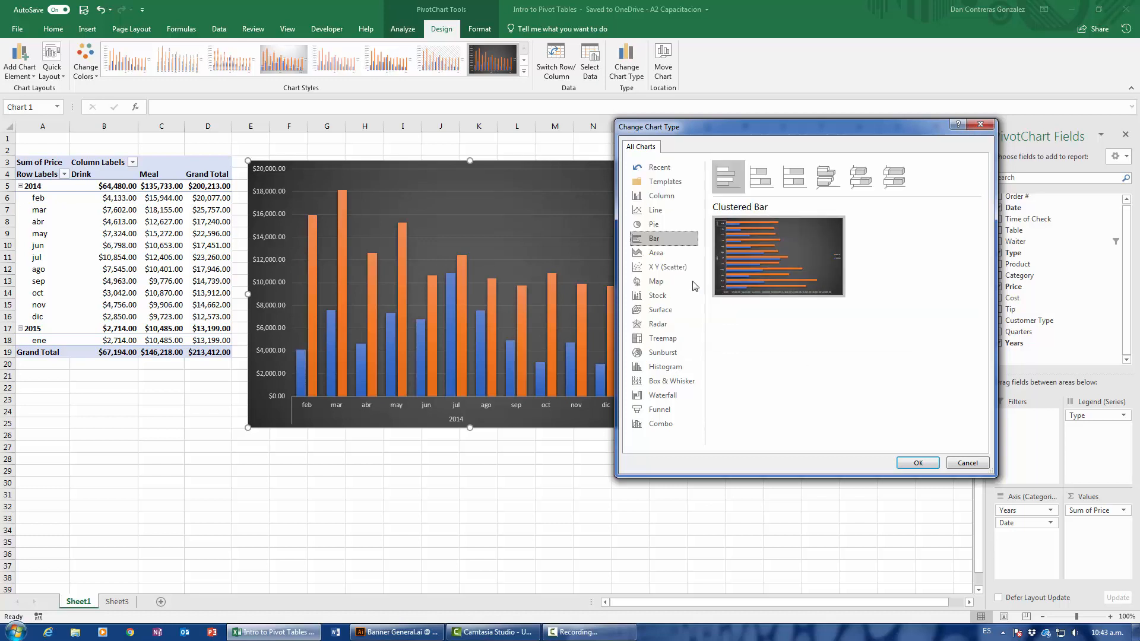
Check the X Y (Scatter), Map, Stock, Surface and Radar chart types as options for the PivotChart.
click(671, 269)
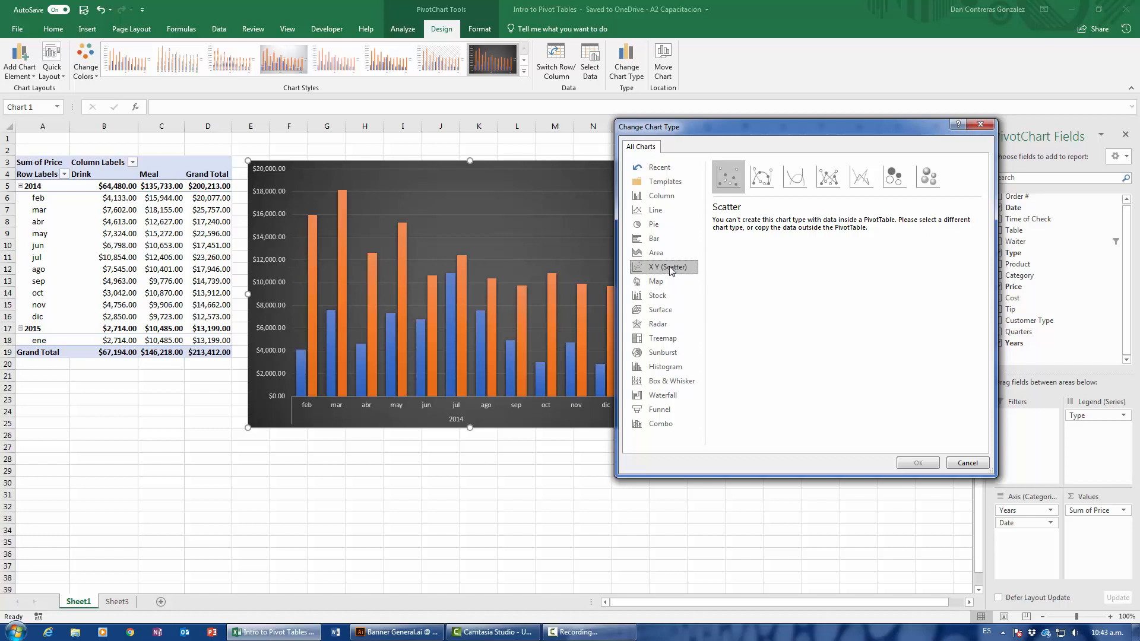
click(656, 281)
click(658, 296)
click(660, 310)
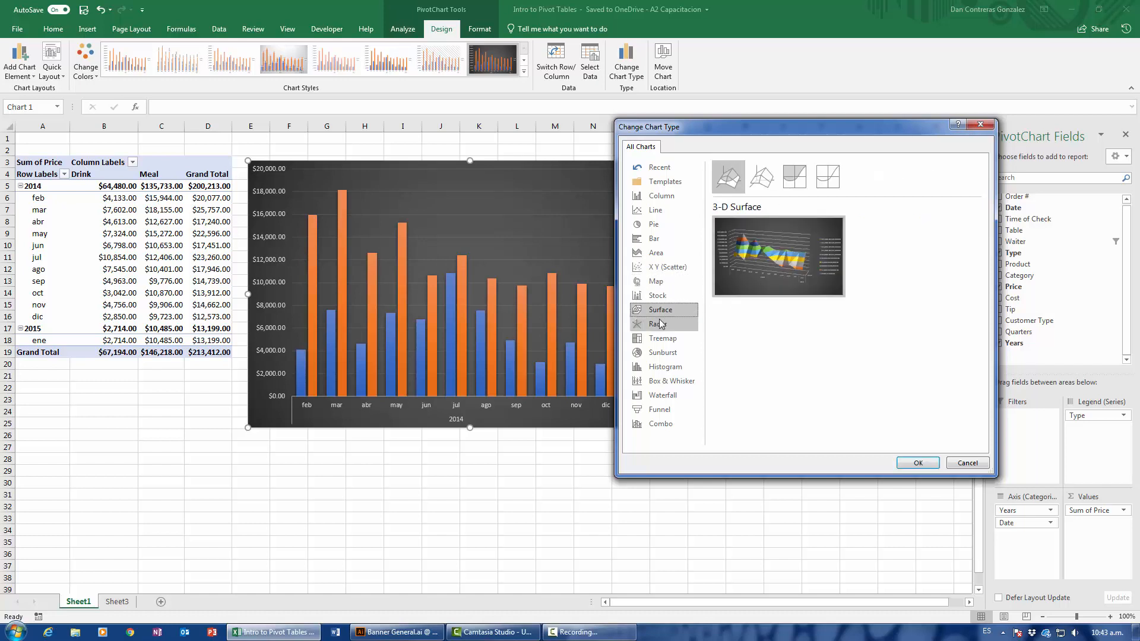
click(656, 282)
click(658, 296)
click(658, 324)
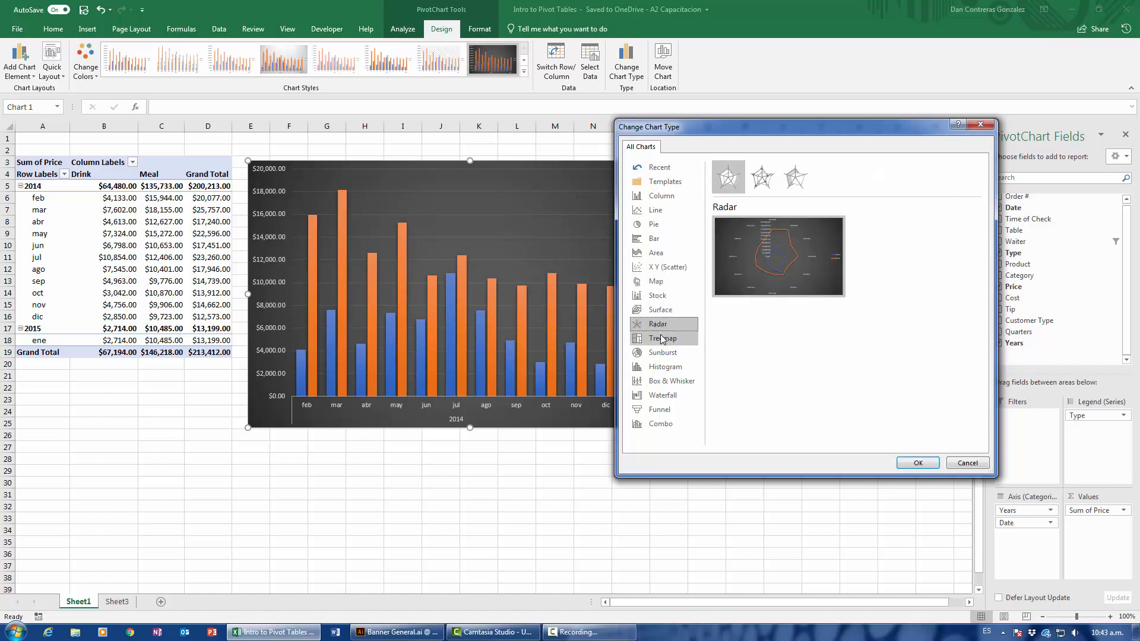
Look through the Treemap, Sunburst, Histogram, Box & Whisker, Waterfall, Funnel and Combo chart types.
click(662, 338)
click(660, 353)
click(659, 367)
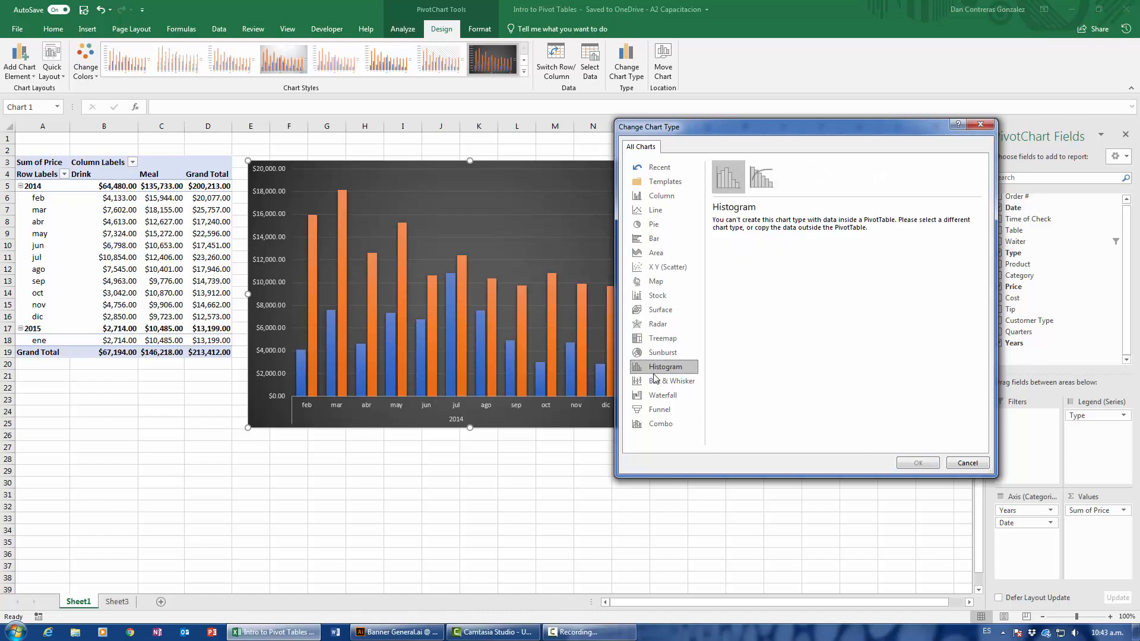
click(655, 382)
click(656, 395)
click(657, 409)
click(651, 425)
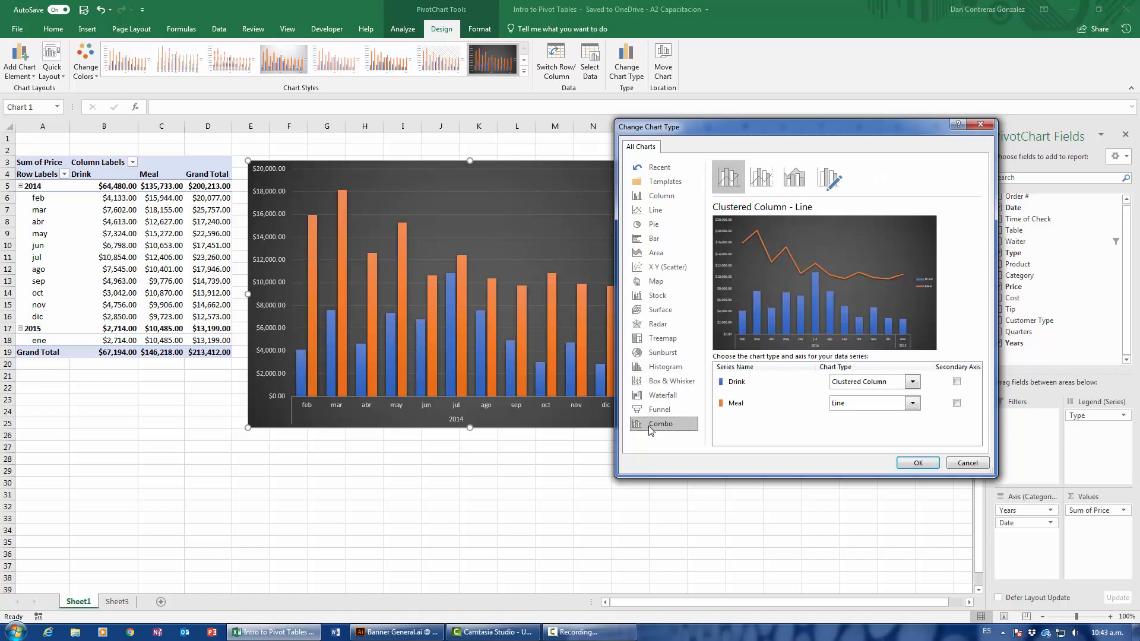
Change the PivotChart to the basic Line type and select cell C10 in the PivotTable.
click(655, 197)
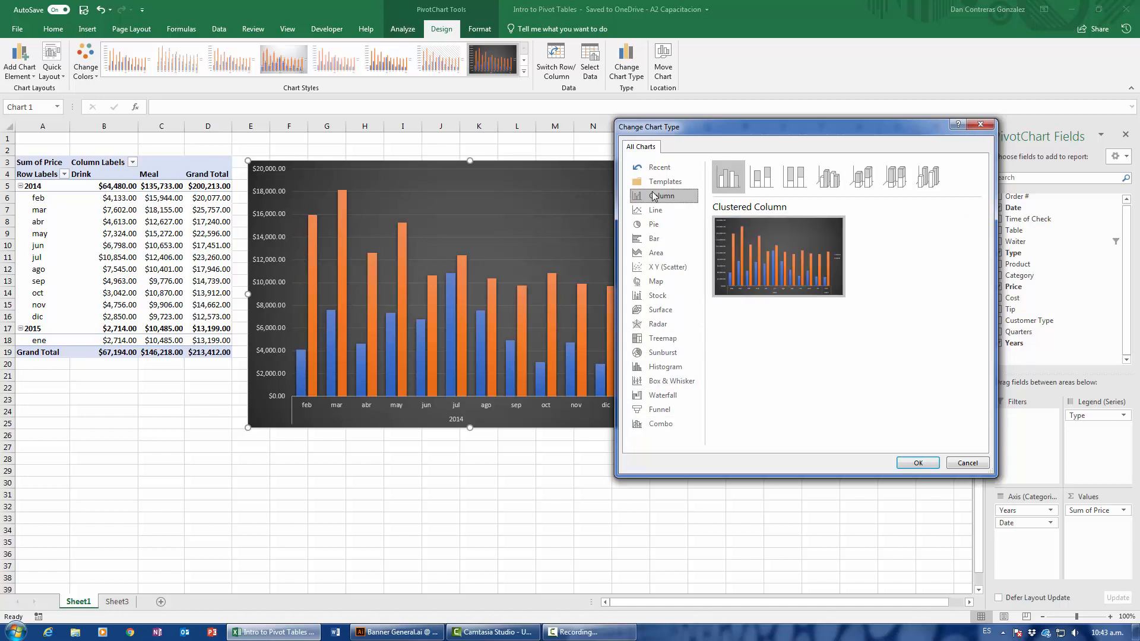
click(656, 210)
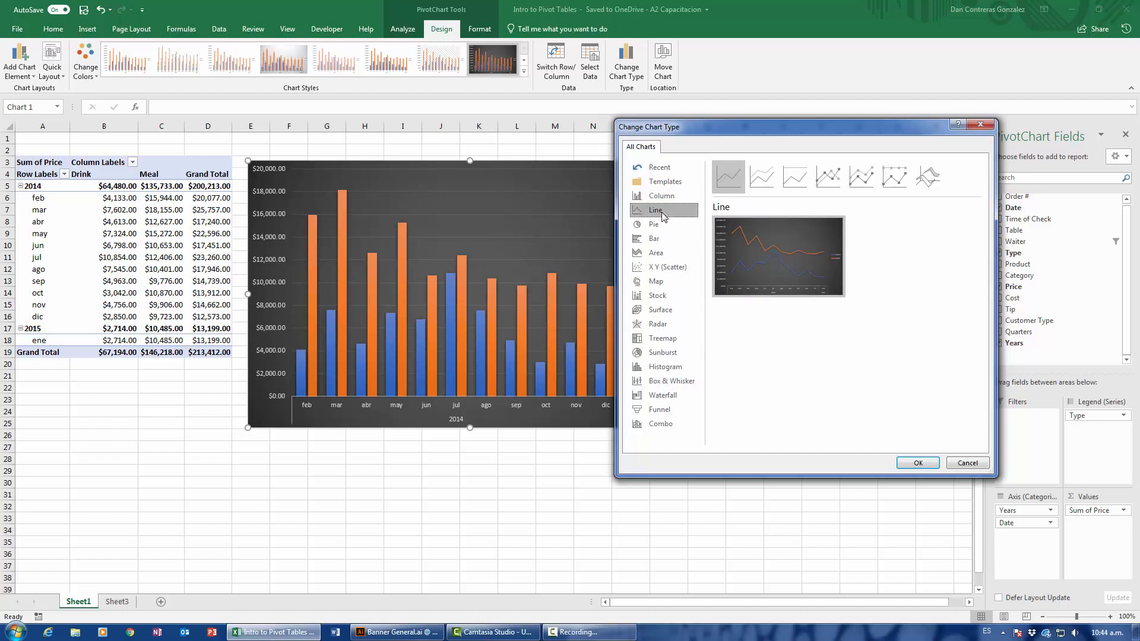
click(917, 462)
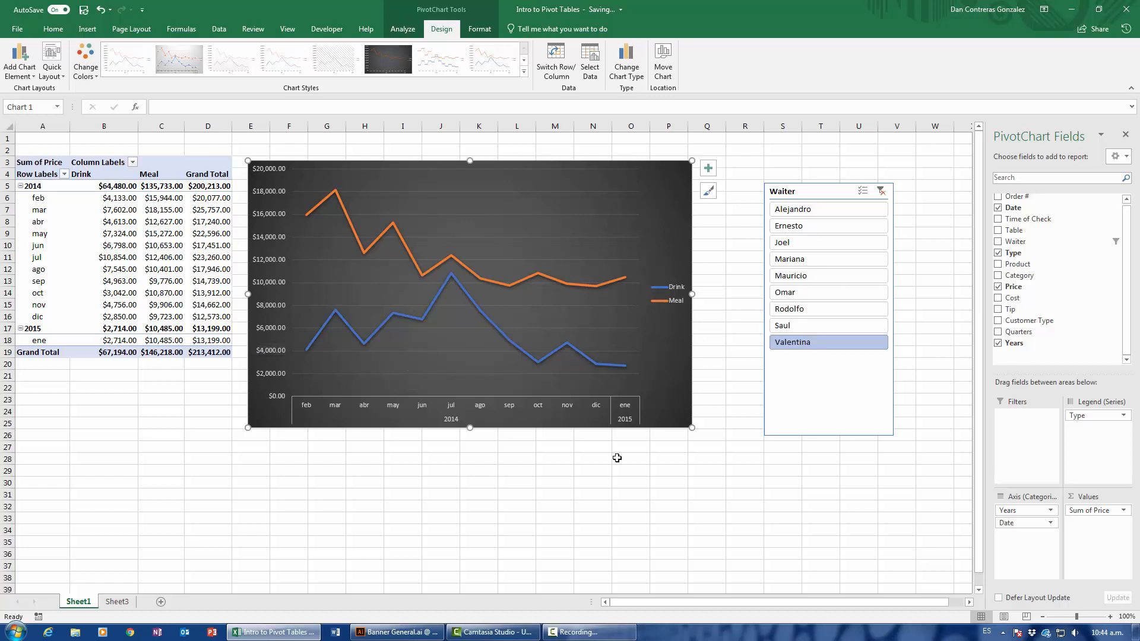
click(657, 479)
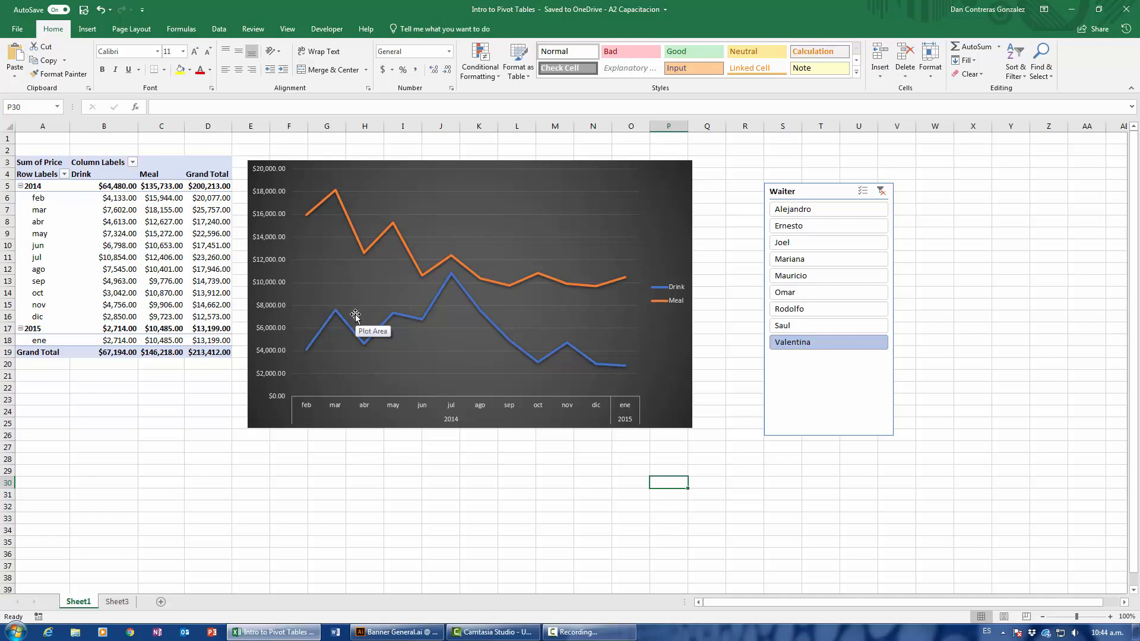
click(173, 245)
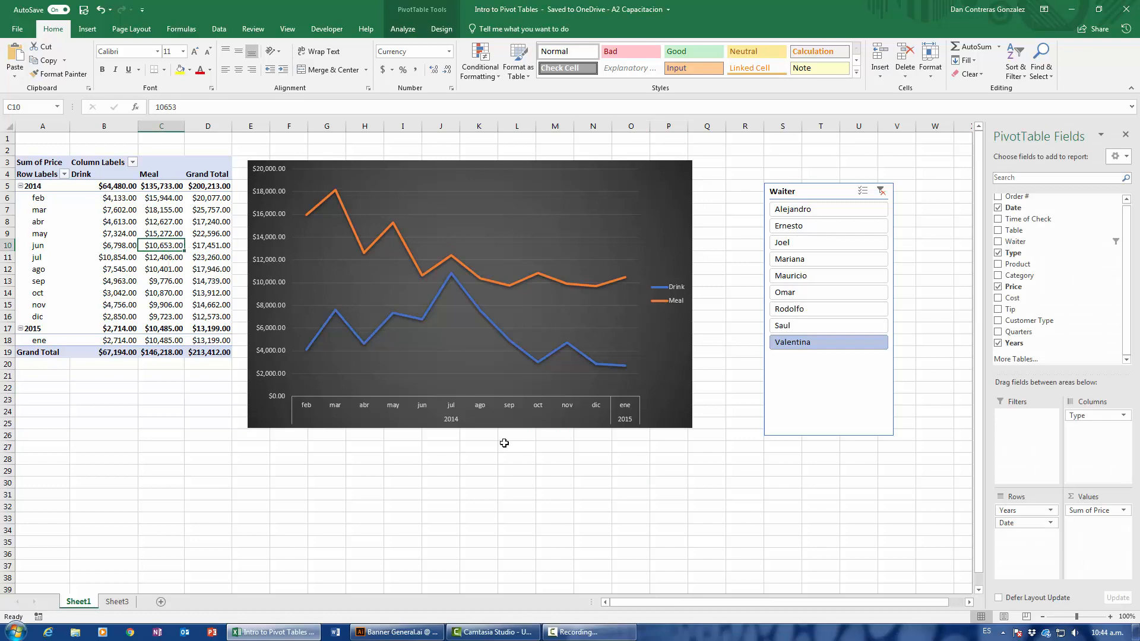